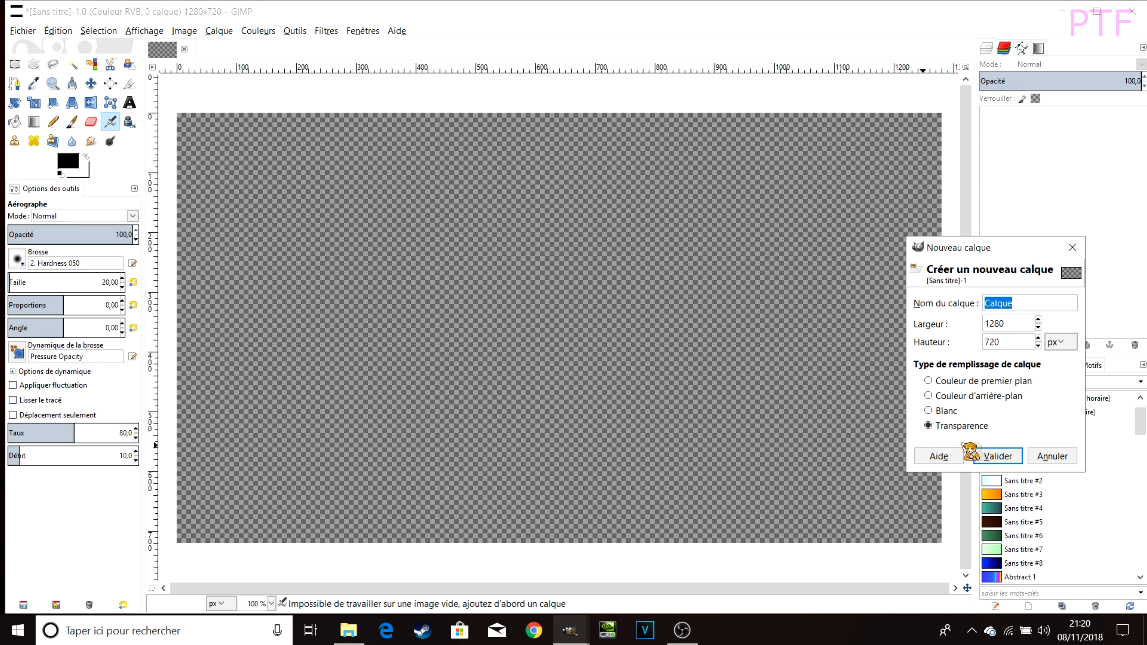
- Create a new 1280 × 720 px layer filled with transparency
{"action": "left_click", "coordinate": [977, 454]}
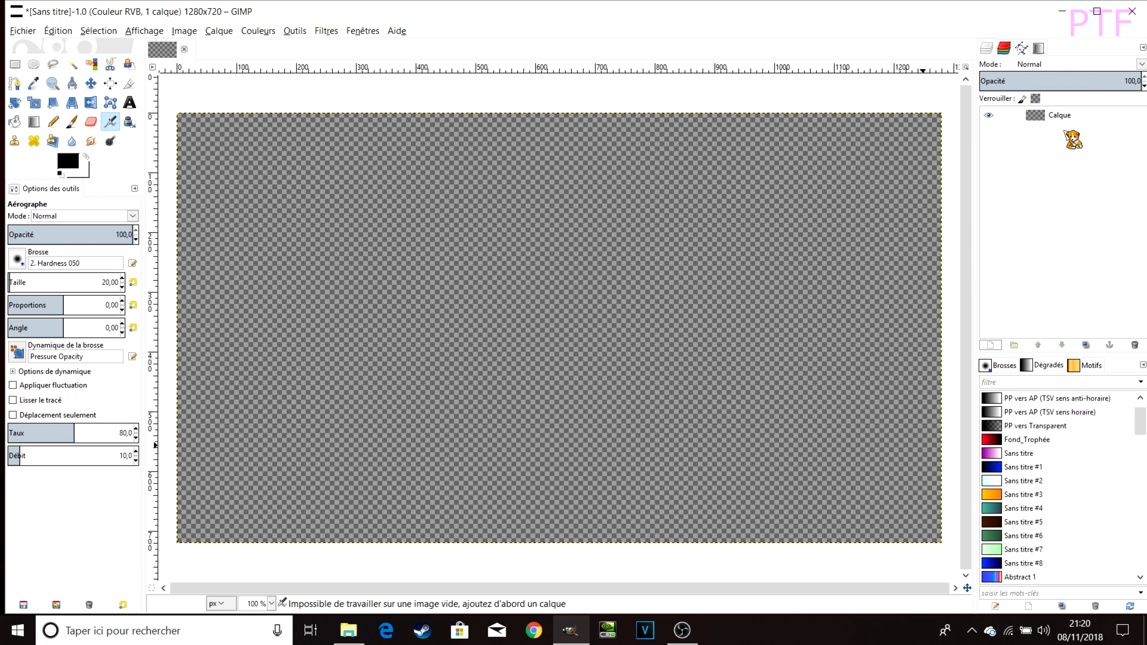
{"action": "left_click", "coordinate": [1076, 115]}
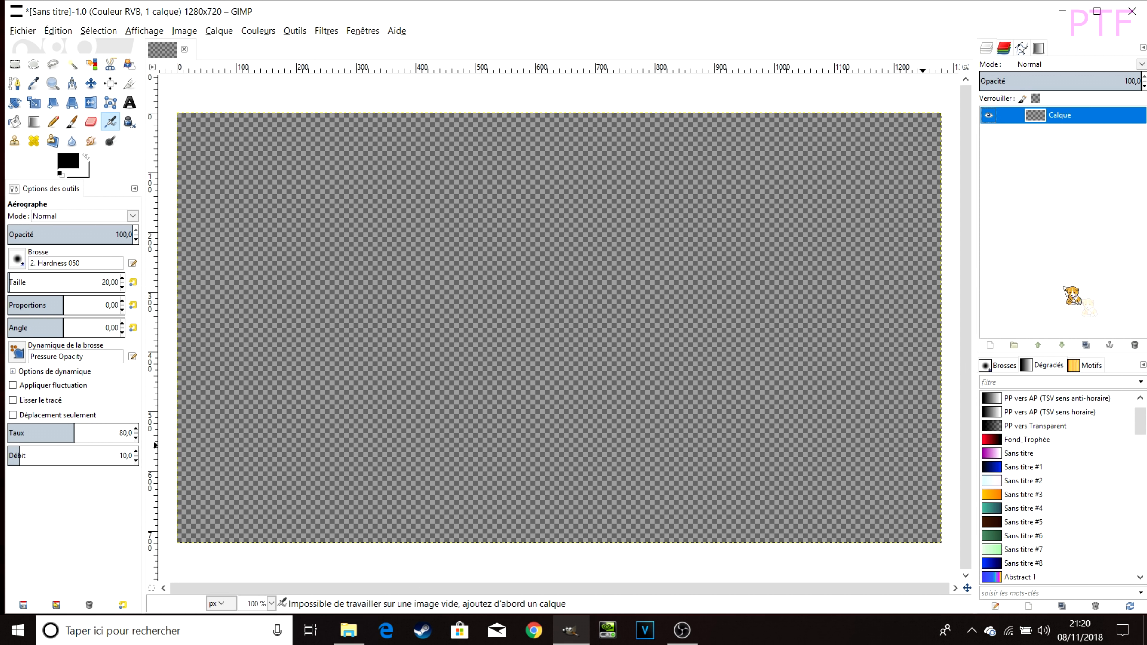
{"action": "scroll", "coordinate": [623, 263], "scroll_direction": "down", "scroll_amount": 1}
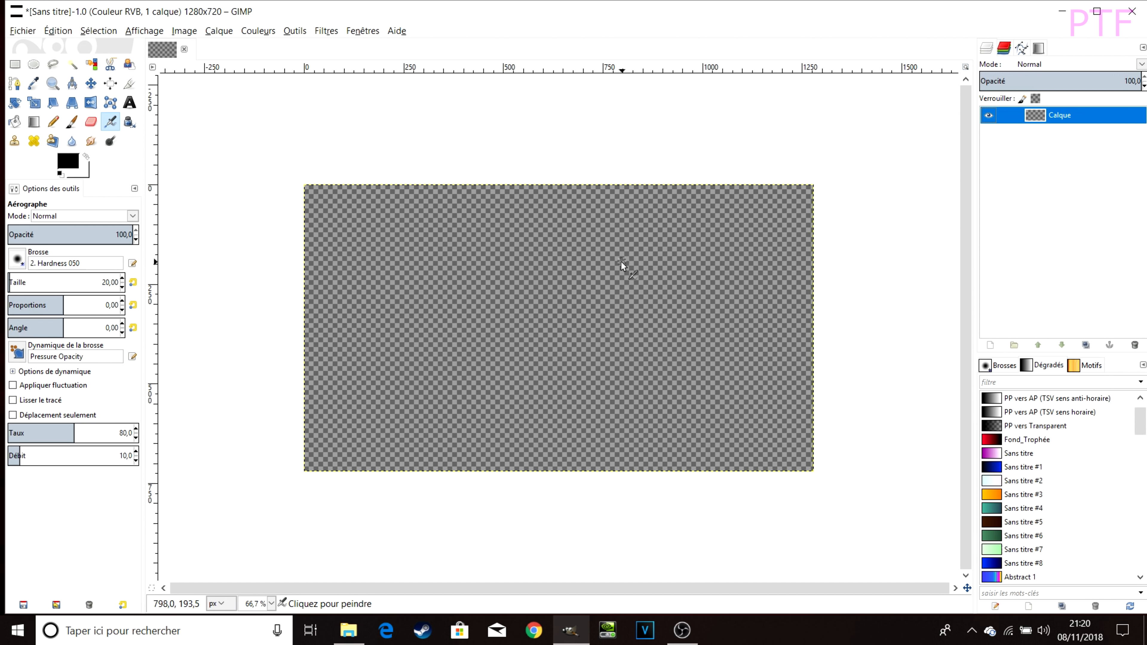
{"action": "scroll", "coordinate": [515, 274], "scroll_direction": "up", "scroll_amount": 1}
{"action": "scroll", "coordinate": [515, 259], "scroll_direction": "down", "scroll_amount": 1}
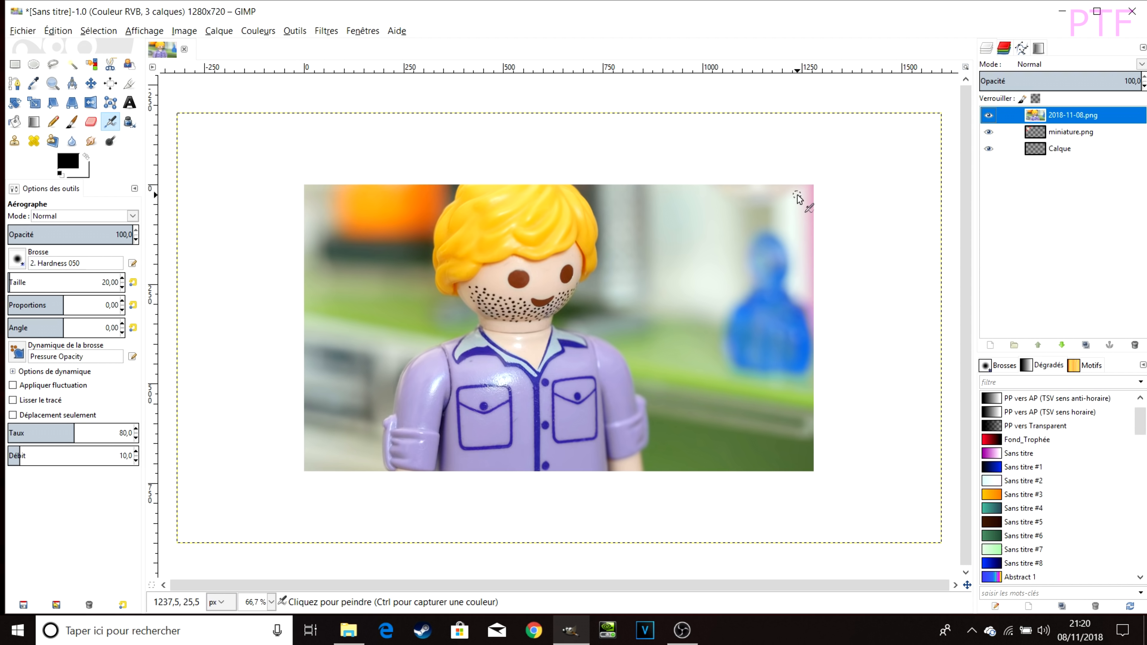
- Reorder the layers so the 2018-11-08.png photo sits below miniature.png
{"action": "left_click_drag", "start_coordinate": [1059, 116], "coordinate": [1061, 149]}
{"action": "left_click", "coordinate": [1054, 121]}
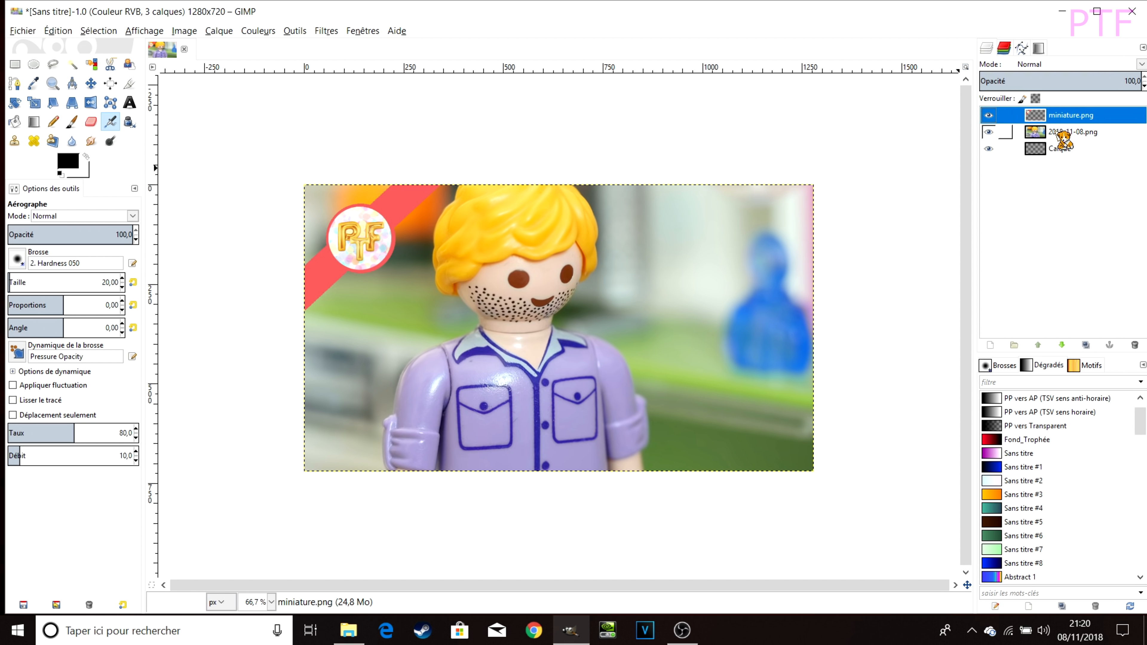
- Scale the 2018-11-08.png photo layer proportionally to 1312 × 738 px and centre it over the canvas
{"action": "left_click", "coordinate": [1055, 132]}
{"action": "left_click", "coordinate": [34, 103]}
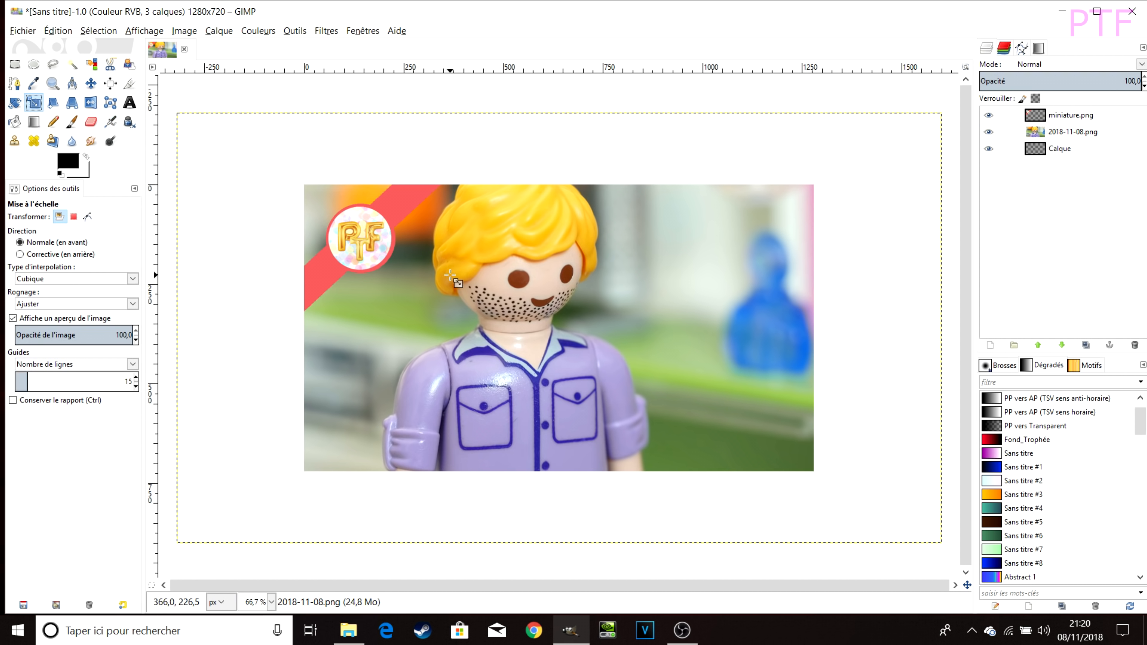
{"action": "scroll", "coordinate": [519, 291], "scroll_direction": "down", "scroll_amount": 1}
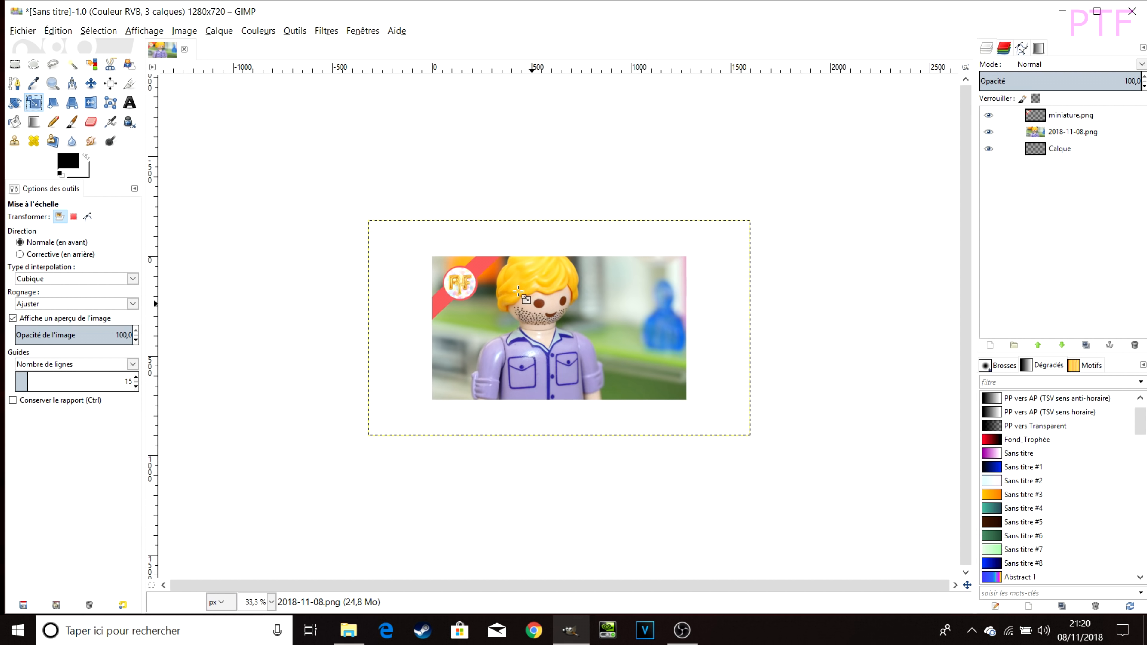
{"action": "left_click", "coordinate": [519, 290]}
{"action": "left_click", "coordinate": [209, 247]}
{"action": "left_click_drag", "start_coordinate": [847, 489], "coordinate": [665, 387]}
{"action": "left_click_drag", "start_coordinate": [470, 275], "coordinate": [559, 326]}
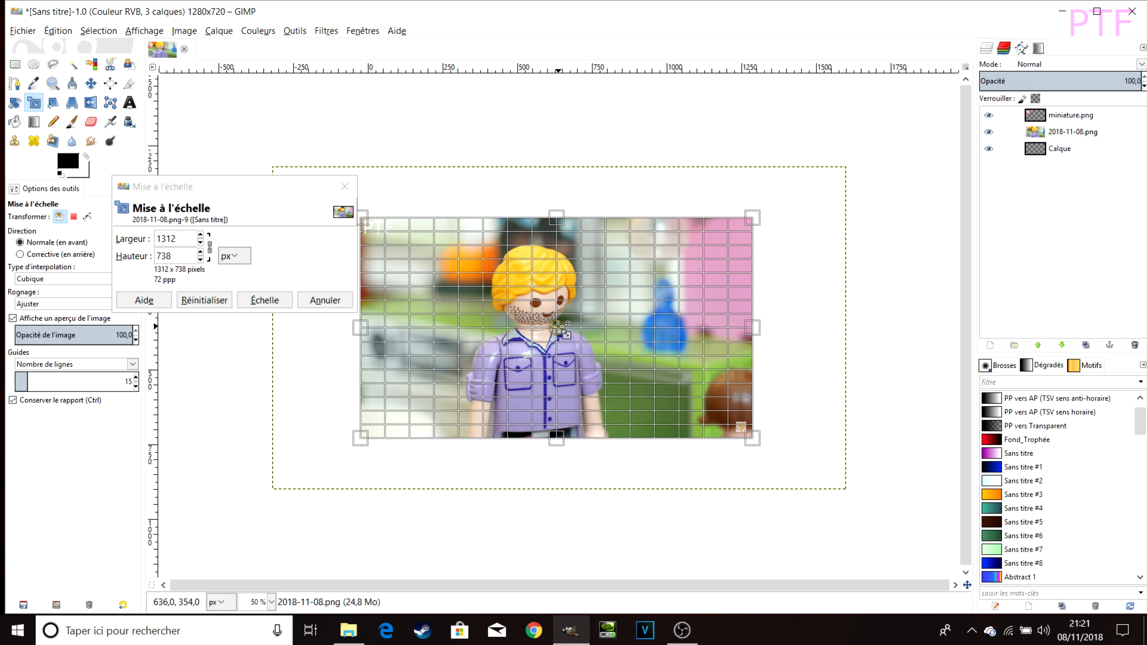
{"action": "left_click", "coordinate": [275, 302]}
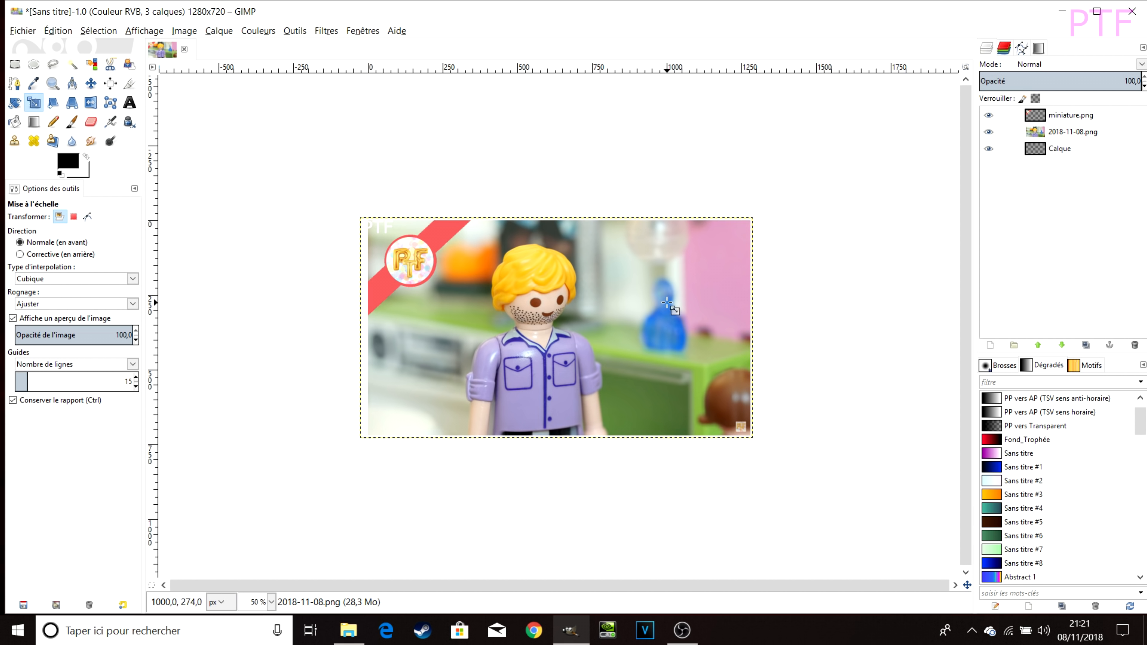
- Enlarge the photo layer a little more with the Scale tool, keeping its proportions, and nudge it slightly to reposition the figure
{"action": "left_click", "coordinate": [571, 328]}
{"action": "left_click_drag", "start_coordinate": [429, 261], "coordinate": [405, 242]}
{"action": "left_click_drag", "start_coordinate": [762, 438], "coordinate": [779, 453]}
{"action": "left_click", "coordinate": [266, 300]}
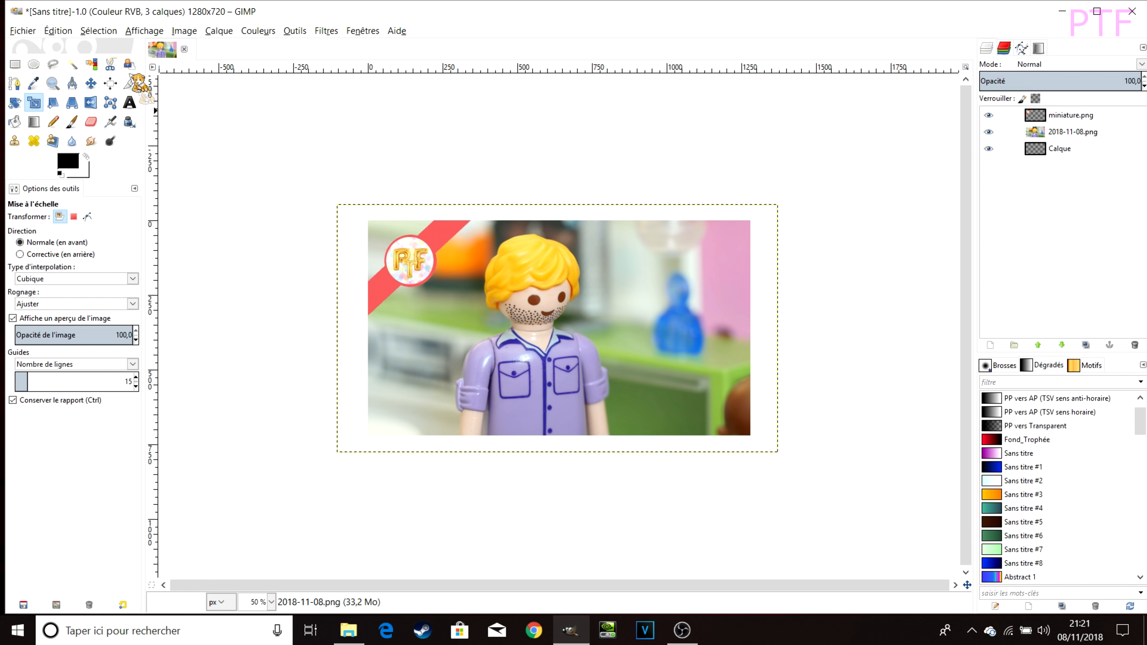
{"action": "left_click", "coordinate": [91, 83]}
{"action": "left_click_drag", "start_coordinate": [560, 334], "coordinate": [562, 331]}
- Add a transparent layer above the photo and merge it down into 2018-11-08.png
{"action": "left_click", "coordinate": [990, 345]}
{"action": "left_click", "coordinate": [989, 464]}
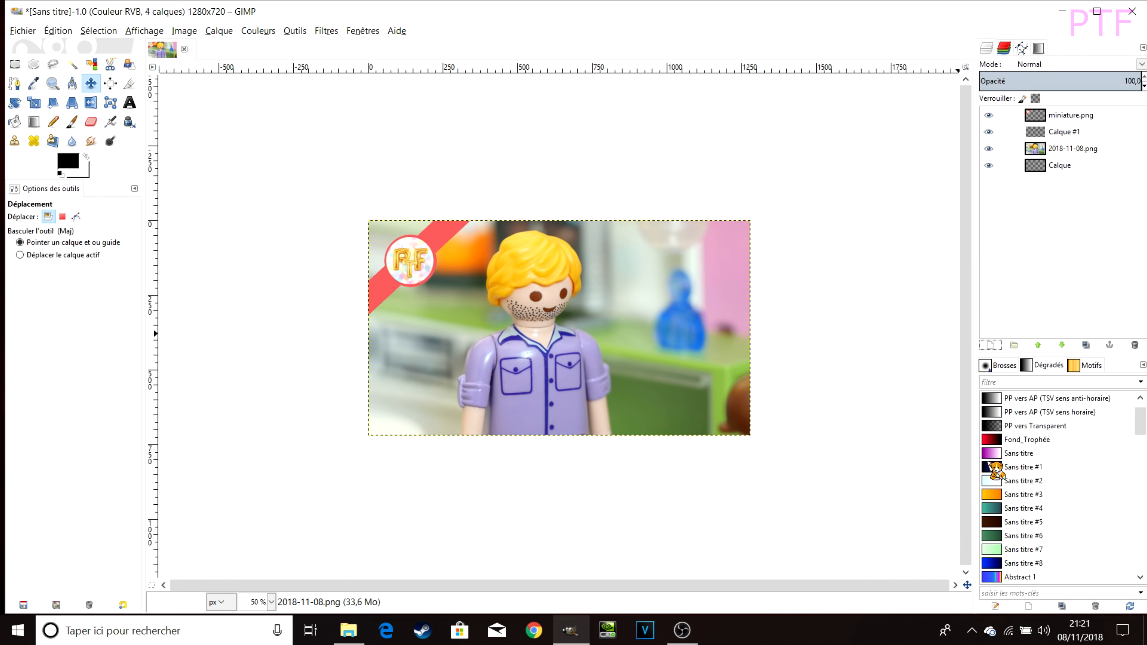
{"action": "left_click", "coordinate": [1054, 131]}
{"action": "right_click", "coordinate": [1055, 134]}
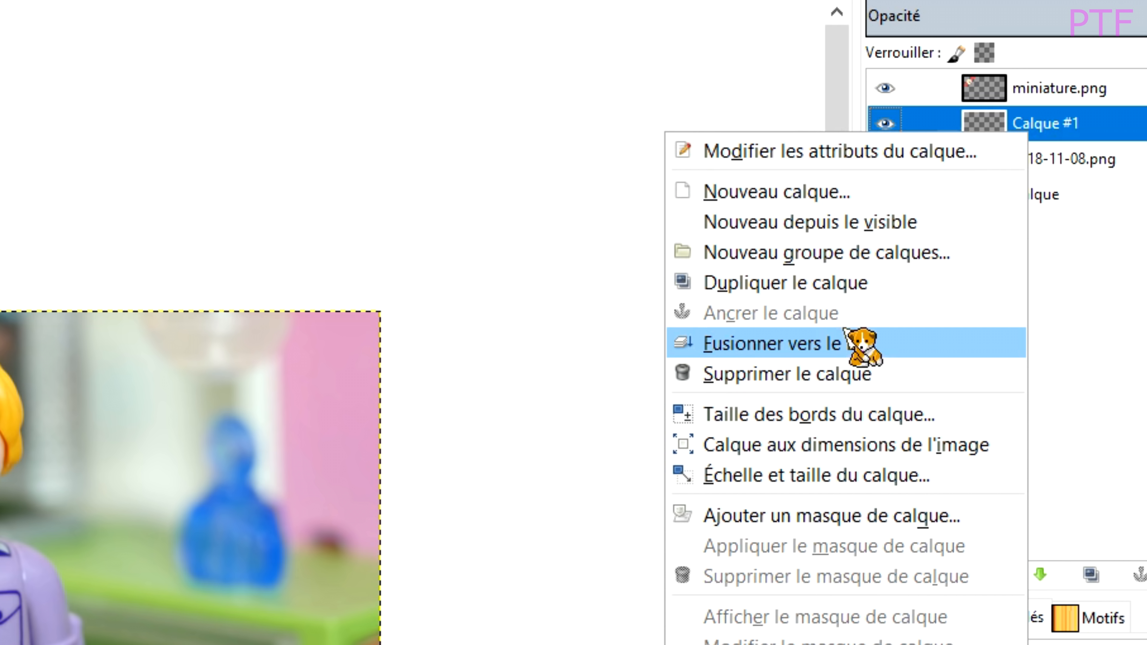
{"action": "left_click", "coordinate": [858, 343]}
- Delete the empty Calque layer beneath the photo
{"action": "left_click", "coordinate": [1060, 148]}
{"action": "left_click", "coordinate": [1135, 345]}
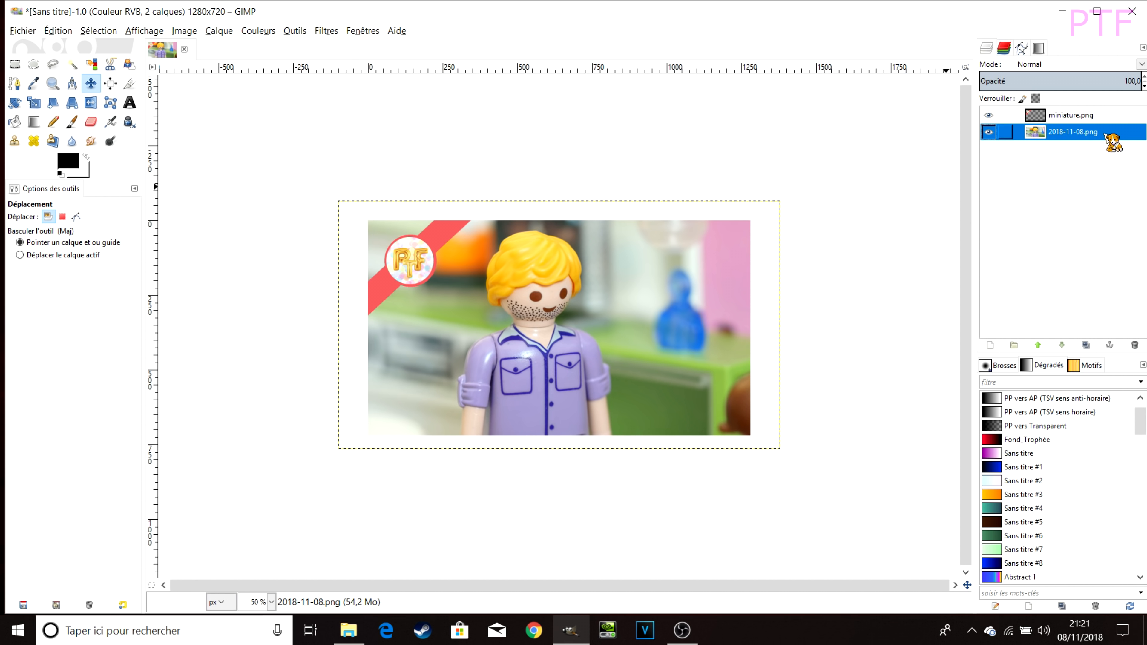
- Try an eraser stroke across the figure on the photo layer and undo it
{"action": "left_click", "coordinate": [90, 122]}
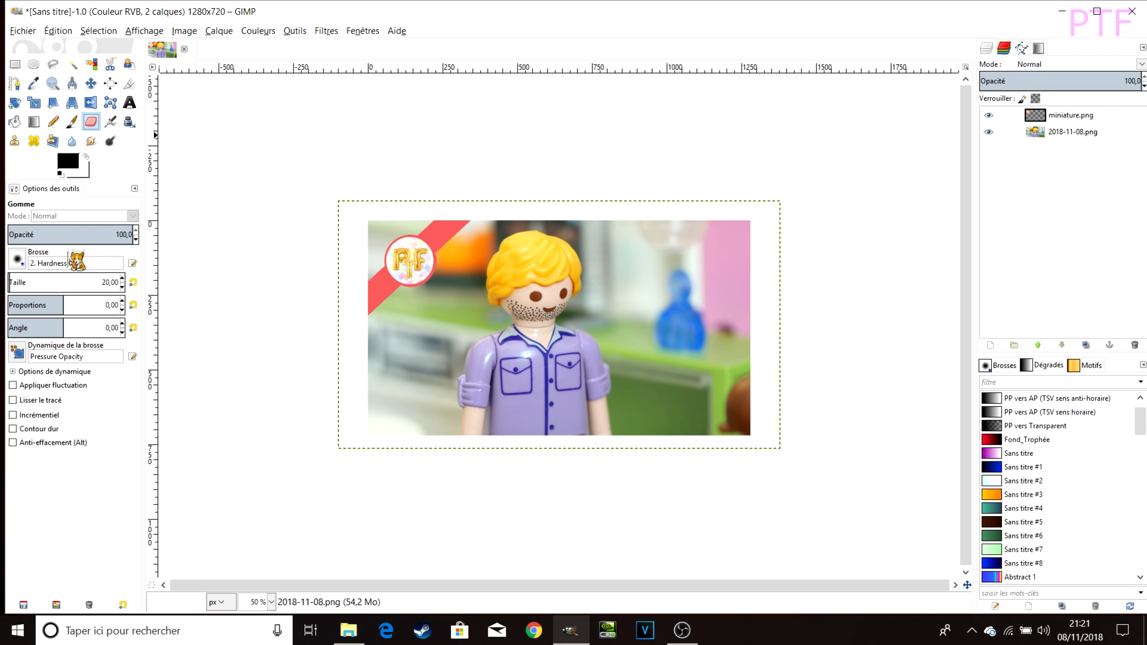
{"action": "left_click_drag", "start_coordinate": [445, 317], "coordinate": [618, 362]}
{"action": "key", "text": "ctrl+z"}
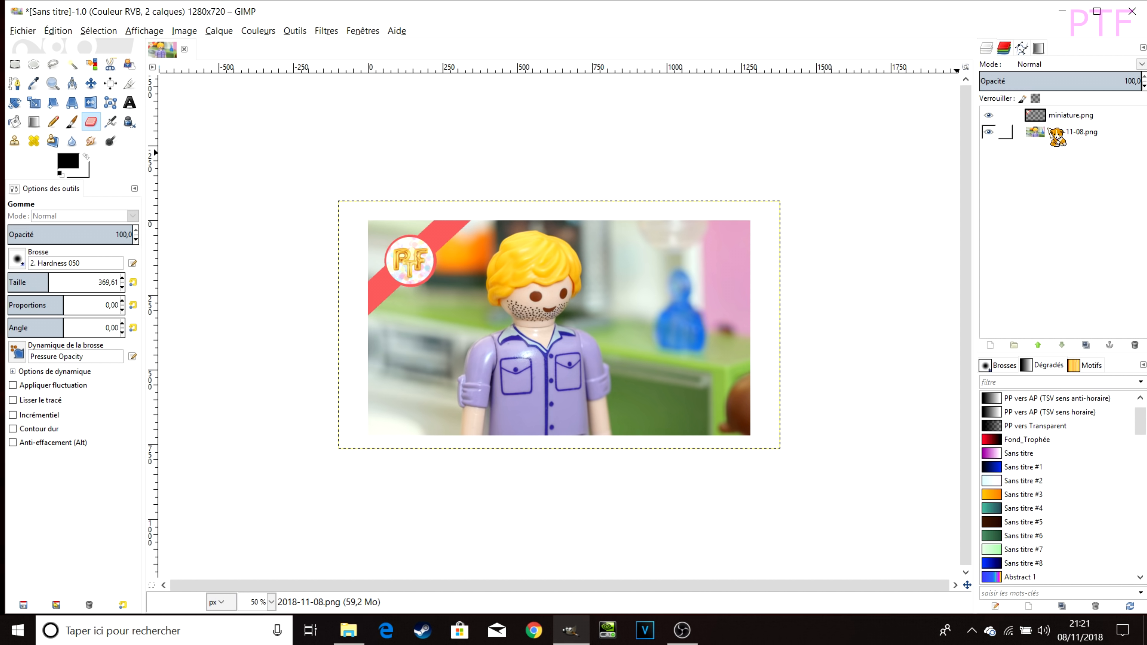
- Duplicate the 2018-11-08.png photo layer
{"action": "left_click", "coordinate": [1057, 132]}
{"action": "scroll", "coordinate": [511, 263], "scroll_direction": "up", "scroll_amount": 1}
{"action": "scroll", "coordinate": [511, 263], "scroll_direction": "down", "scroll_amount": 1}
{"action": "left_click", "coordinate": [1071, 131]}
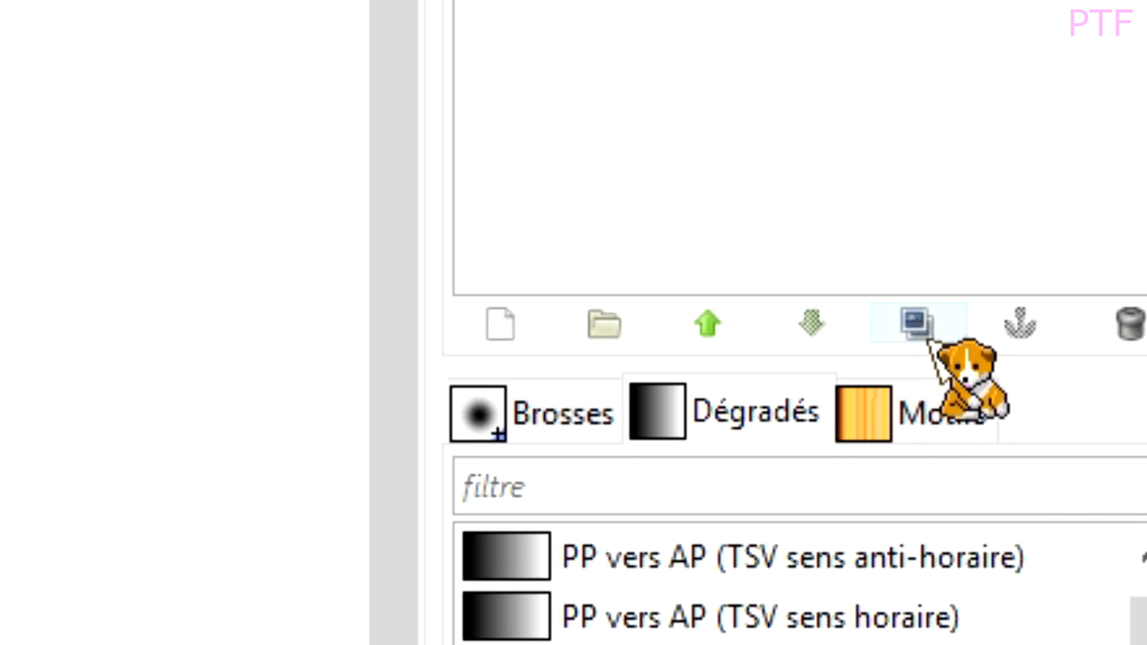
{"action": "left_click", "coordinate": [1086, 345]}
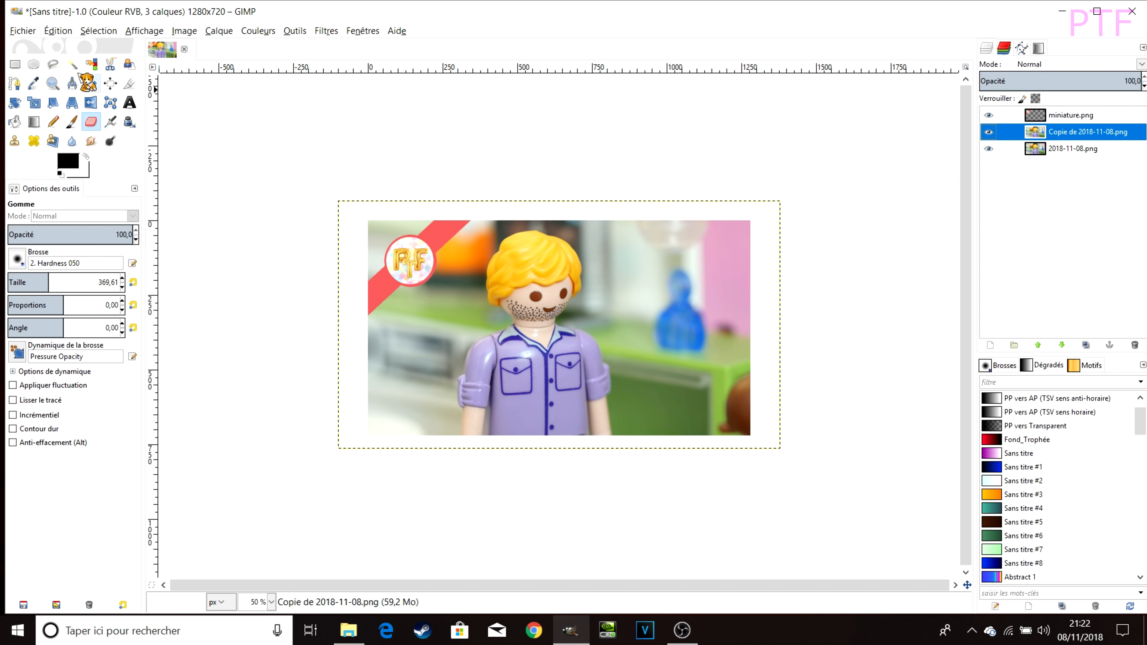
- Try selecting the dark background area beside the figure's neck with the Fuzzy Select tool
{"action": "left_click", "coordinate": [53, 64]}
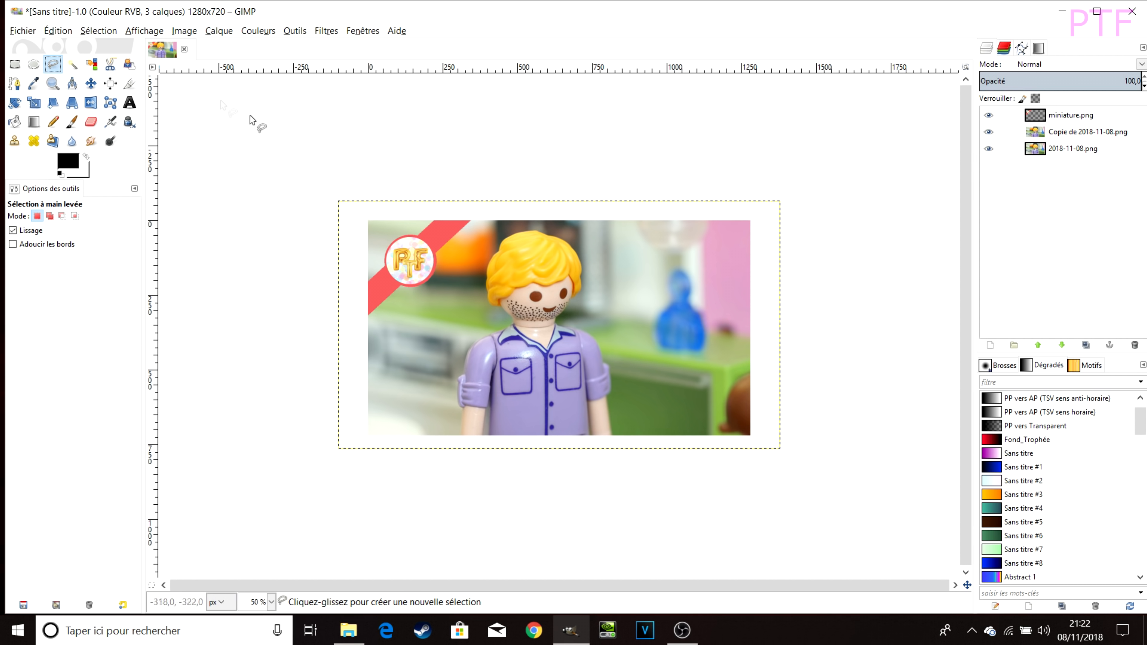
{"action": "left_click", "coordinate": [73, 66]}
{"action": "key", "text": "2"}
{"action": "left_click", "coordinate": [565, 314]}
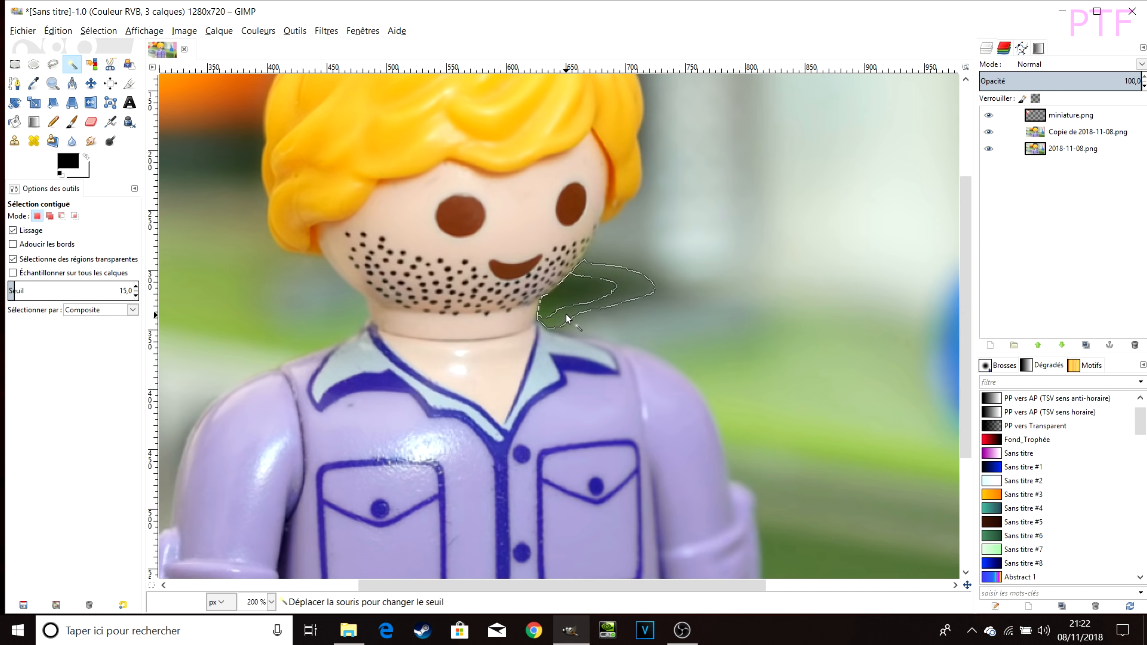
{"action": "scroll", "coordinate": [553, 315], "scroll_direction": "up", "scroll_amount": 2}
{"action": "scroll", "coordinate": [547, 315], "scroll_direction": "down", "scroll_amount": 3}
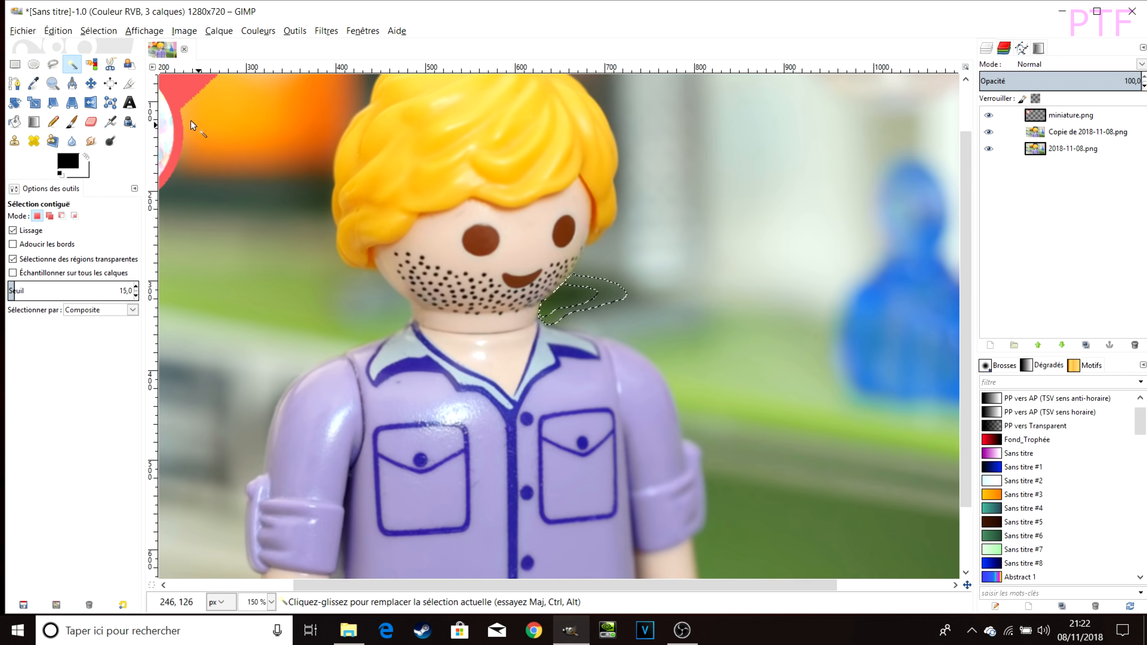
- Start a freehand selection at the top of the figure's hair and trace down around the hair and face to the collar
{"action": "left_click", "coordinate": [53, 65]}
{"action": "scroll", "coordinate": [520, 271], "scroll_direction": "up", "scroll_amount": 2}
{"action": "left_click_drag", "start_coordinate": [540, 331], "coordinate": [720, 479]}
{"action": "scroll", "coordinate": [692, 334], "scroll_direction": "up", "scroll_amount": 1}
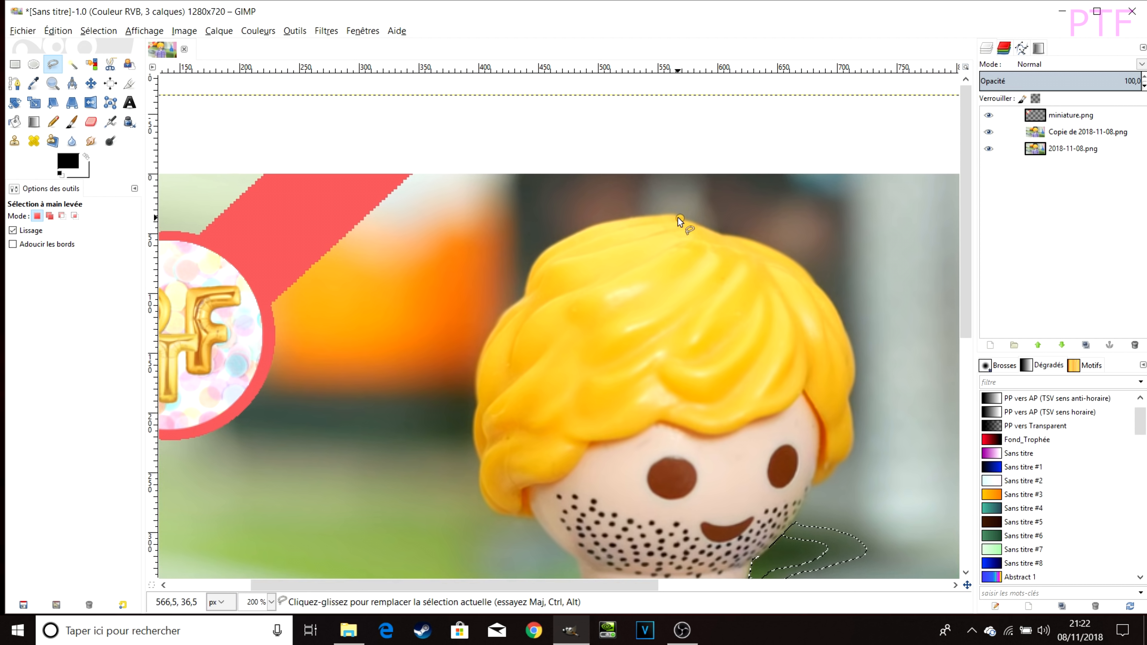
{"action": "mouse_move", "coordinate": [680, 217]}
{"action": "left_mouse_down"}
{"action": "mouse_move", "coordinate": [612, 219]}
{"action": "mouse_move", "coordinate": [557, 244]}
{"action": "mouse_move", "coordinate": [488, 344]}
{"action": "mouse_move", "coordinate": [482, 490]}
{"action": "mouse_move", "coordinate": [583, 577]}
{"action": "left_mouse_up"}
{"action": "scroll", "coordinate": [542, 452], "scroll_direction": "down", "scroll_amount": 3}
{"action": "scroll", "coordinate": [508, 407], "scroll_direction": "up", "scroll_amount": 3}
{"action": "left_click", "coordinate": [643, 283]}
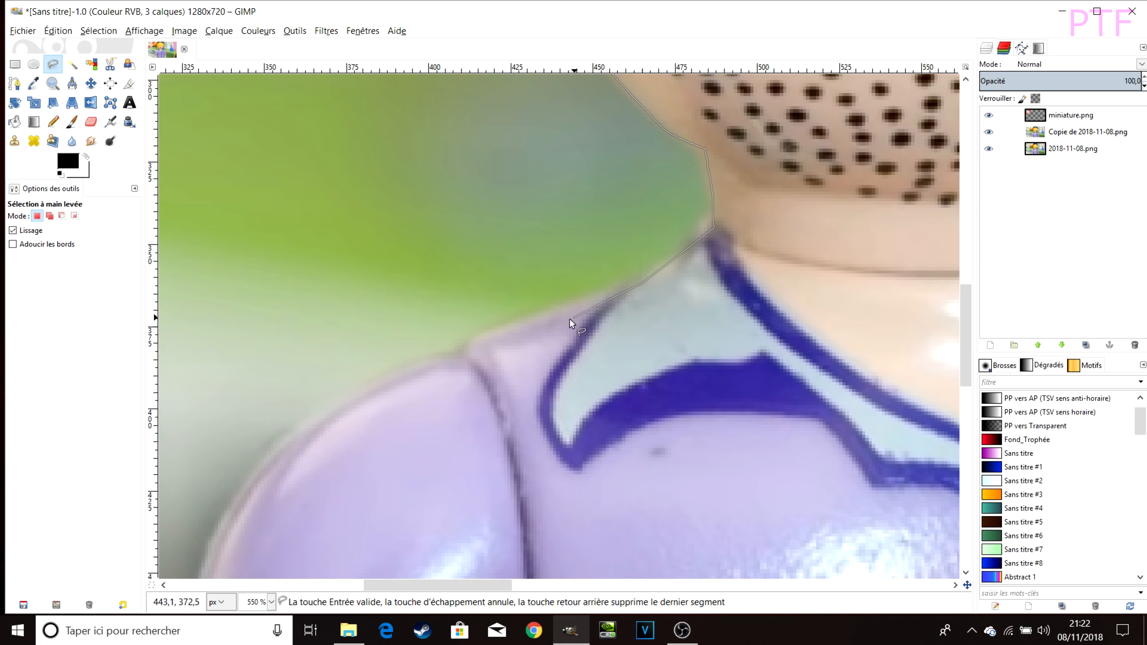
- Continue the freehand outline along the shoulder, rolled sleeve and forearm down past the photo's lower edge
{"action": "left_click", "coordinate": [550, 318]}
{"action": "mouse_move", "coordinate": [429, 382]}
{"action": "left_mouse_down"}
{"action": "mouse_move", "coordinate": [372, 400]}
{"action": "mouse_move", "coordinate": [301, 467]}
{"action": "mouse_move", "coordinate": [742, 261]}
{"action": "left_mouse_up"}
{"action": "left_click", "coordinate": [666, 301]}
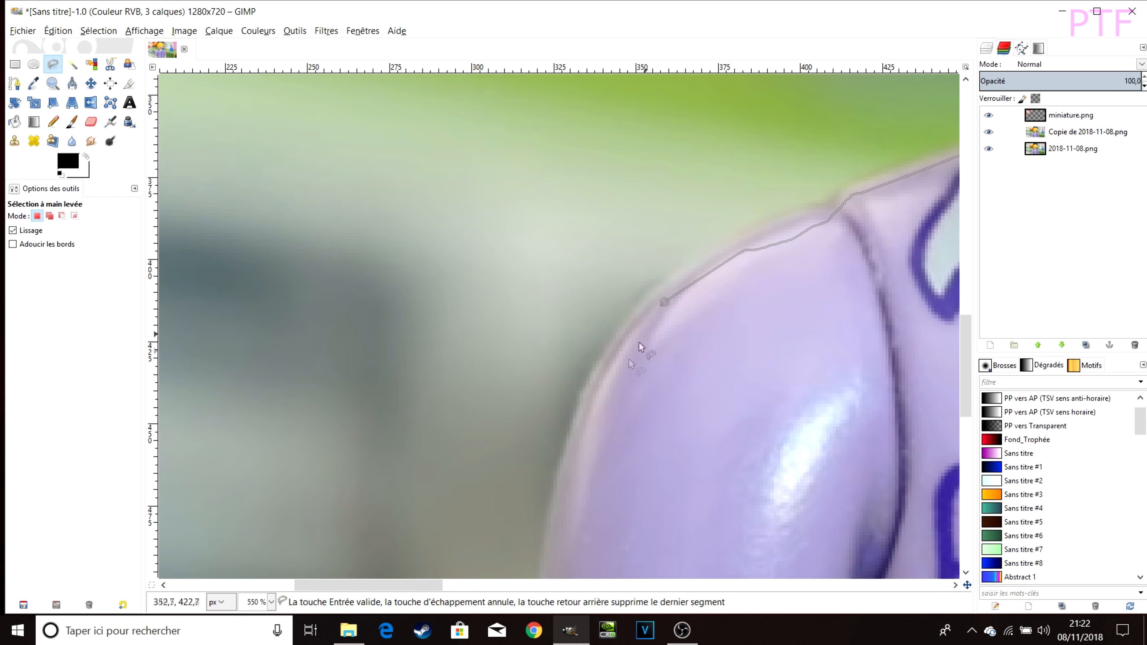
{"action": "left_click", "coordinate": [594, 404]}
{"action": "left_click", "coordinate": [557, 529]}
{"action": "left_click_drag", "start_coordinate": [558, 529], "coordinate": [570, 101]}
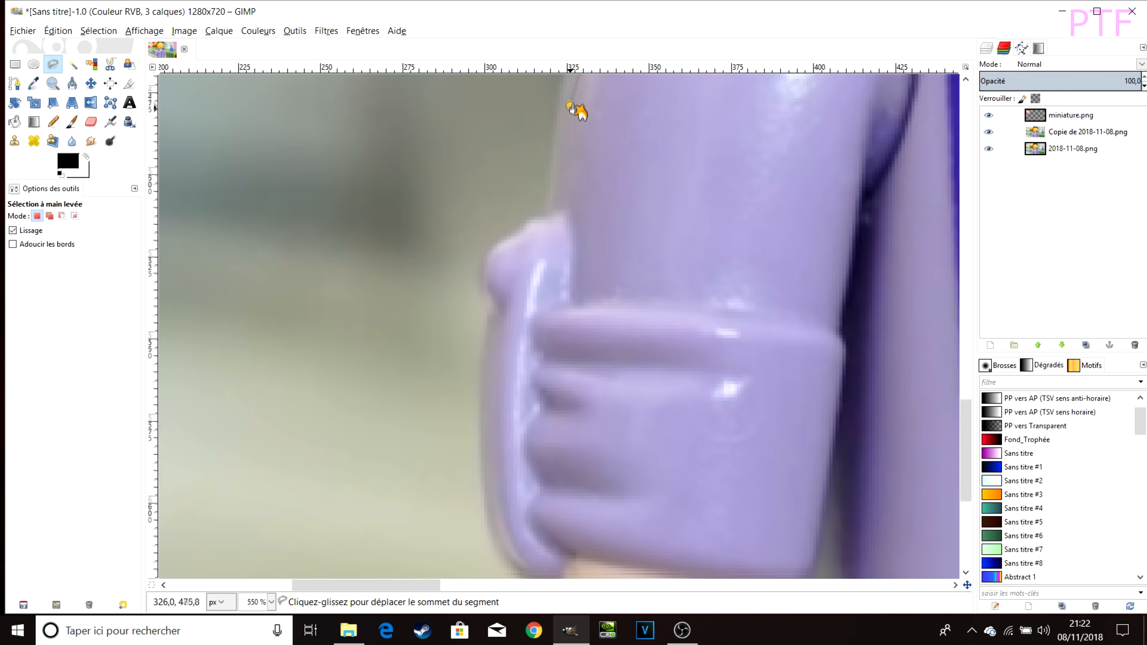
{"action": "mouse_move", "coordinate": [552, 217]}
{"action": "left_mouse_down"}
{"action": "mouse_move", "coordinate": [506, 248]}
{"action": "mouse_move", "coordinate": [487, 396]}
{"action": "left_mouse_up"}
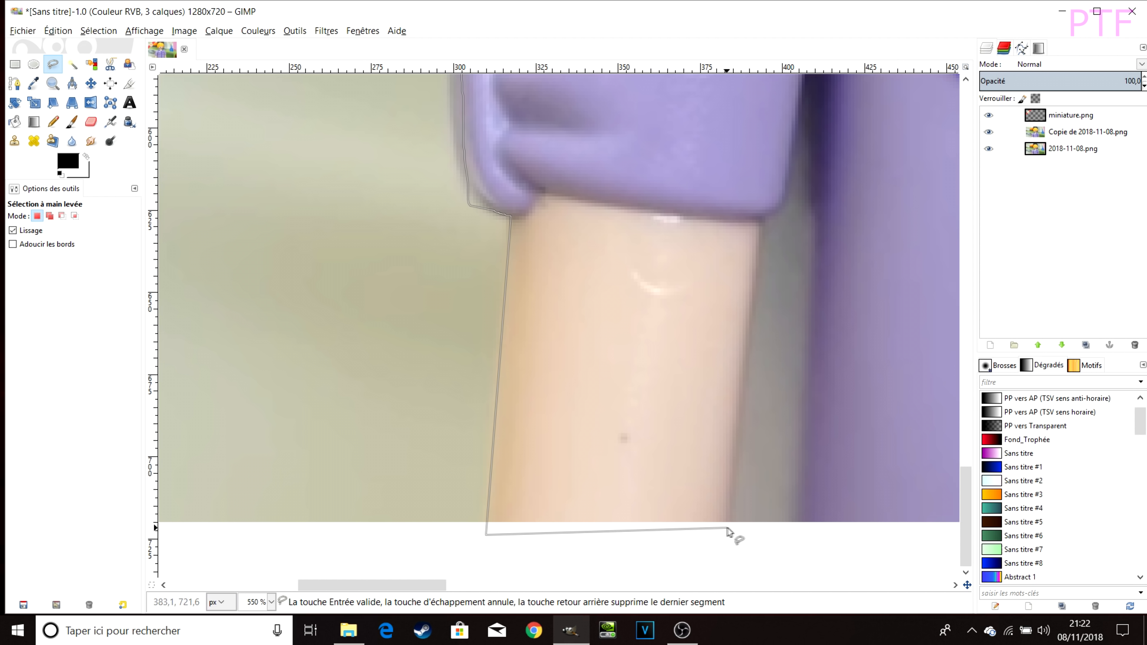
{"action": "left_click", "coordinate": [727, 528]}
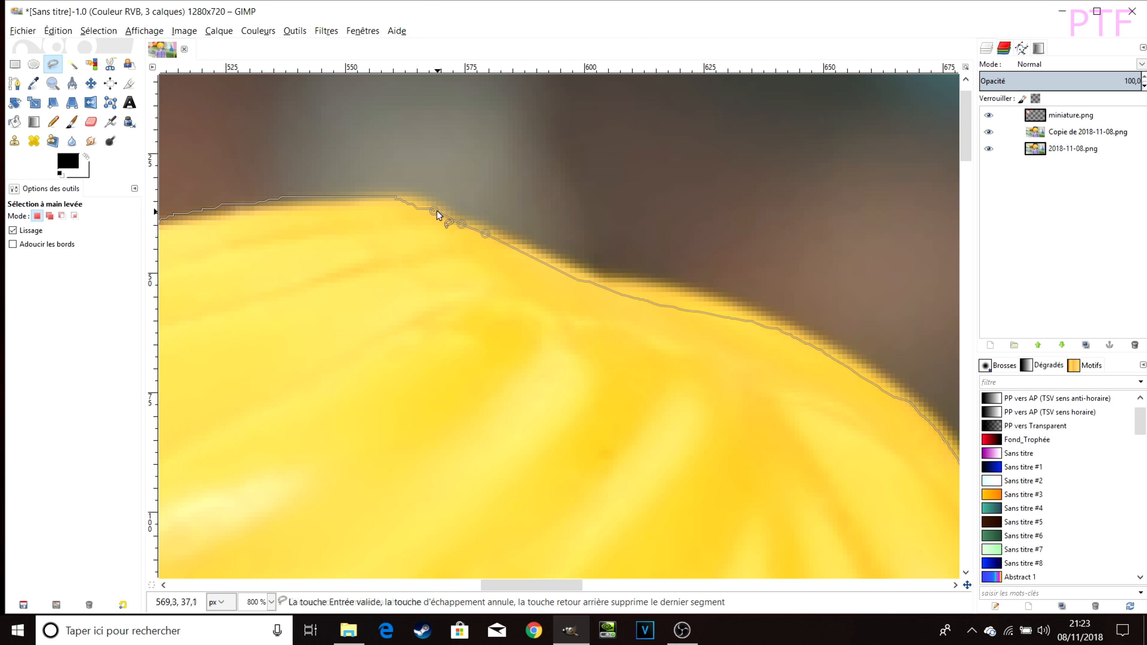
- Close the freehand outline at the top of the hair and subtract the gaps between the arms and torso
{"action": "left_click", "coordinate": [433, 210]}
{"action": "key", "text": "ctrl"}
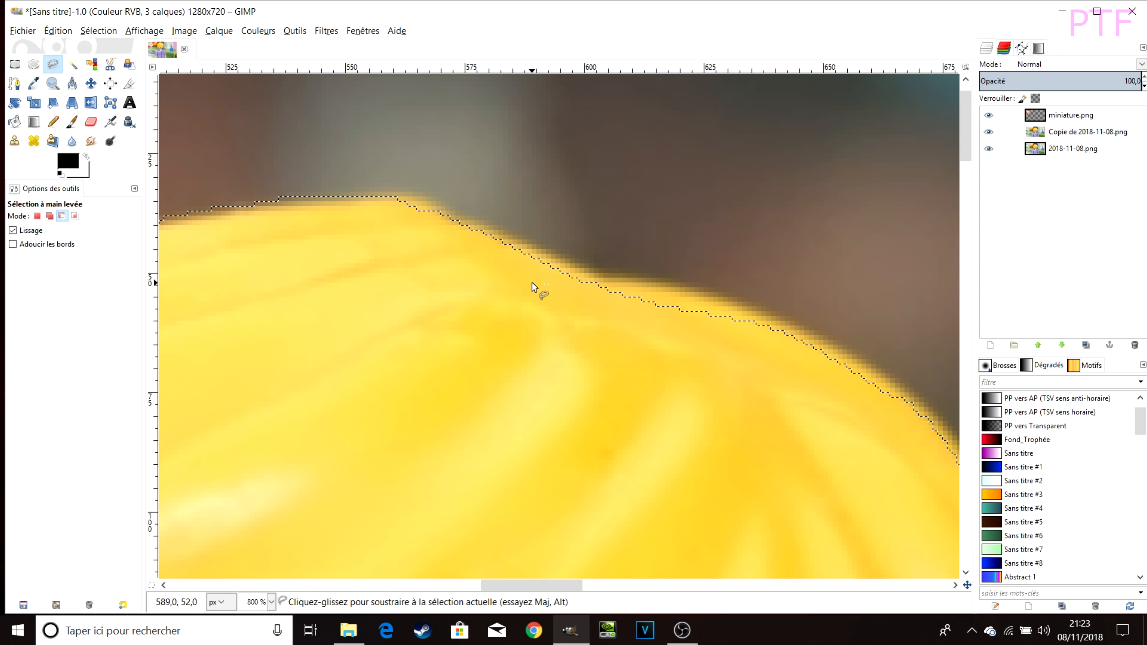
{"action": "scroll", "coordinate": [532, 282], "scroll_direction": "down", "scroll_amount": 1}
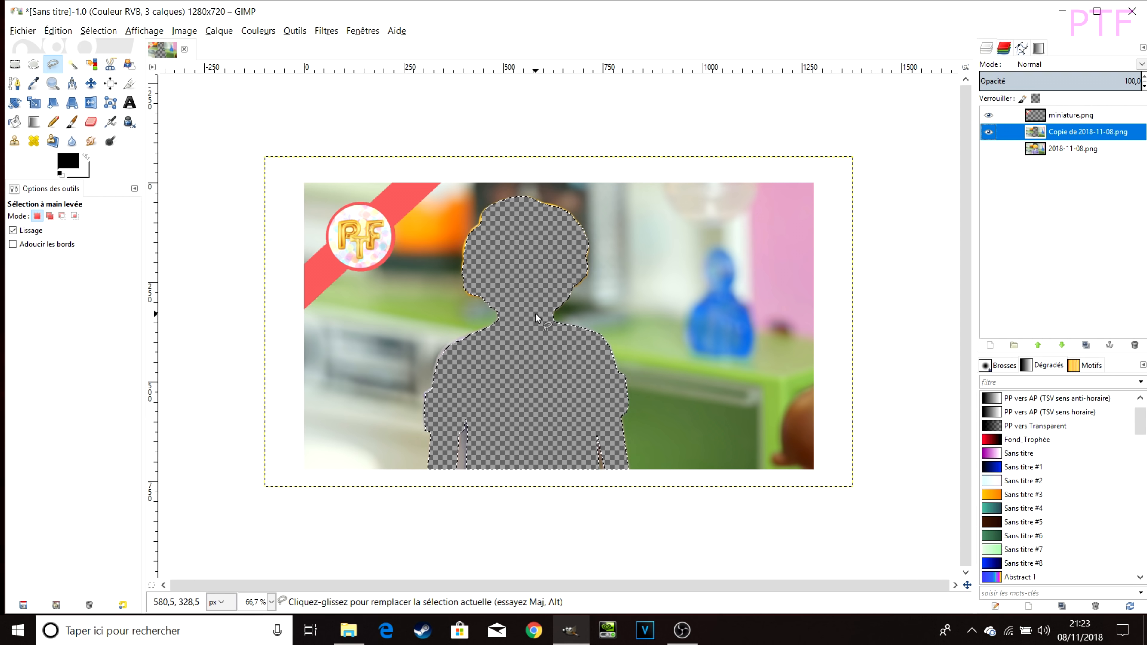
- Undo the deletion of the figure on the duplicated layer and invert the selection
{"action": "key", "text": "ctrl+z"}
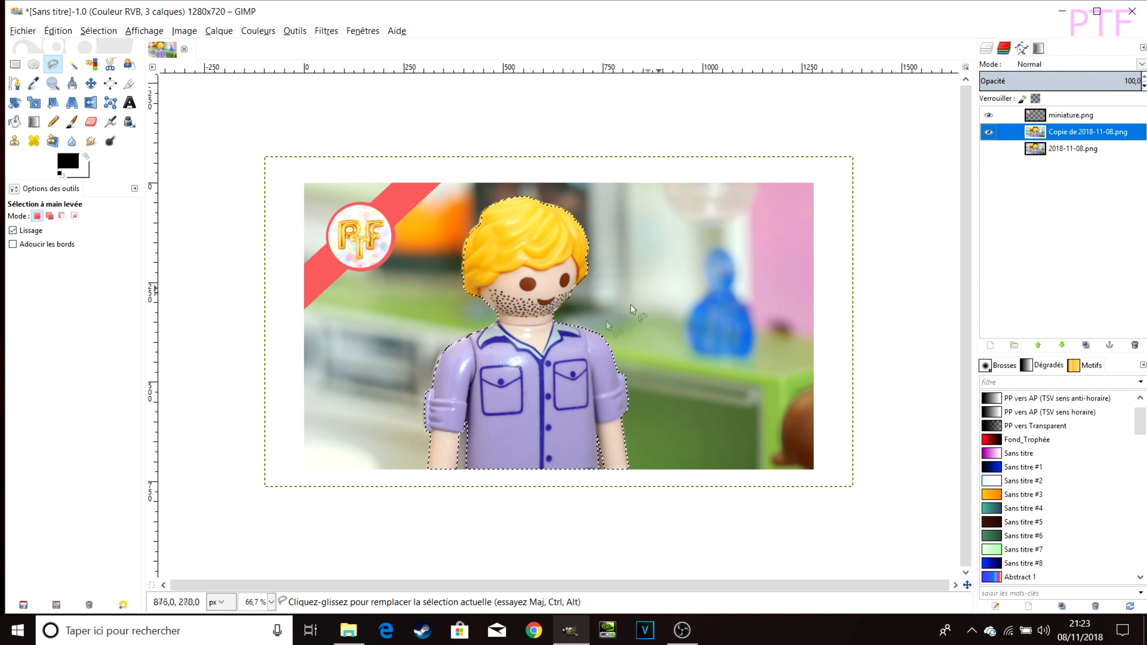
{"action": "right_click", "coordinate": [613, 272]}
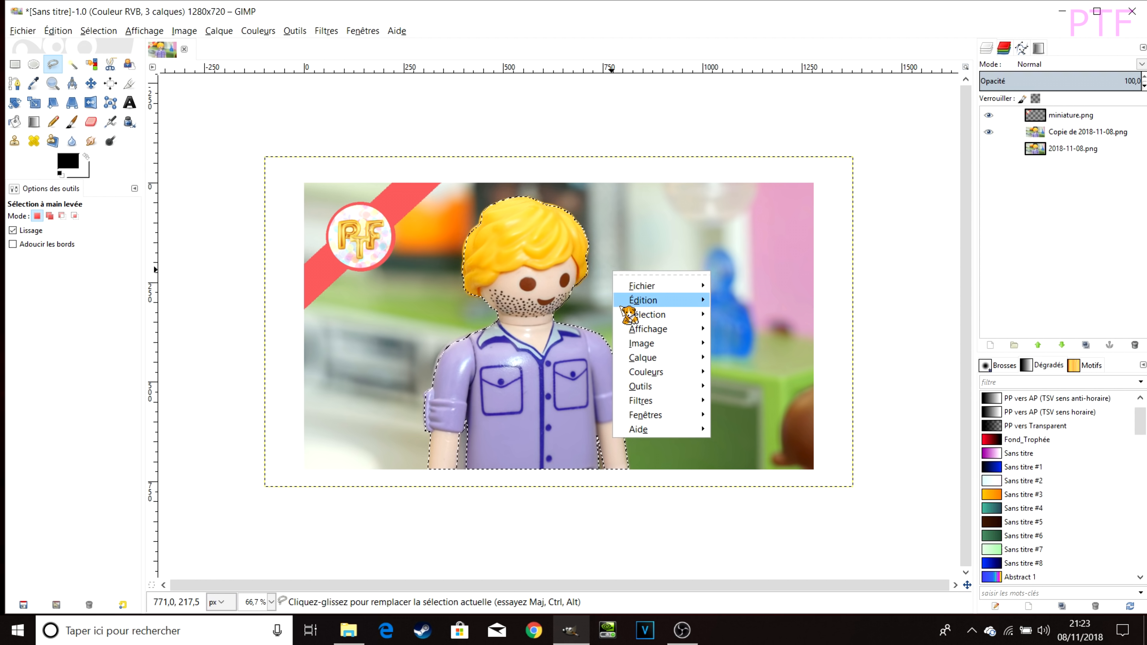
{"action": "mouse_move", "coordinate": [628, 315]}
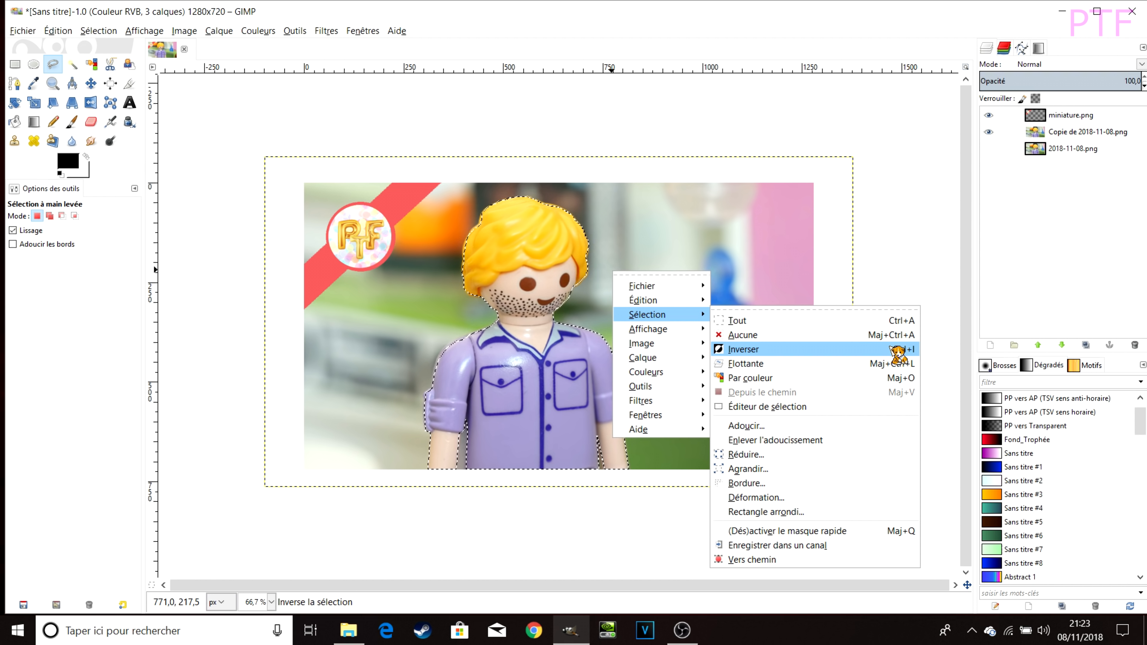
{"action": "left_click", "coordinate": [906, 349]}
- Erase the background around the figure on the duplicated layer and clear the selection
{"action": "left_click", "coordinate": [91, 122]}
{"action": "left_click_drag", "start_coordinate": [684, 234], "coordinate": [343, 406]}
{"action": "key", "text": "ctrl+shift+a"}
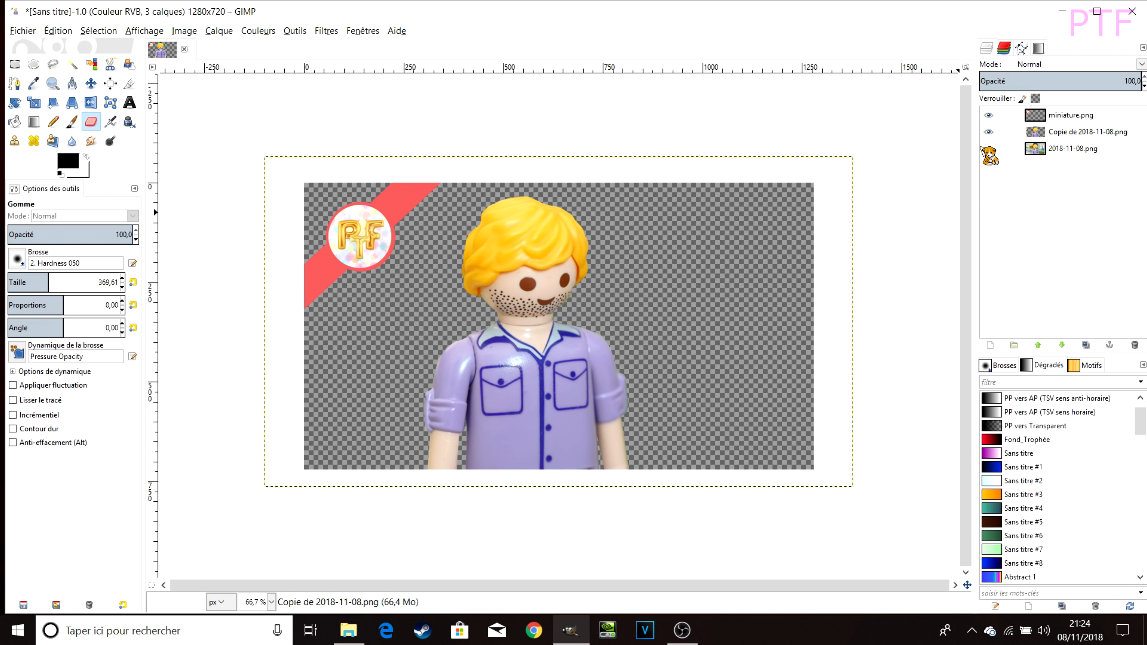
- Toggle the visibility of the original photo and its cut-out copy to compare them, leaving only the original hidden
{"action": "left_click", "coordinate": [989, 148]}
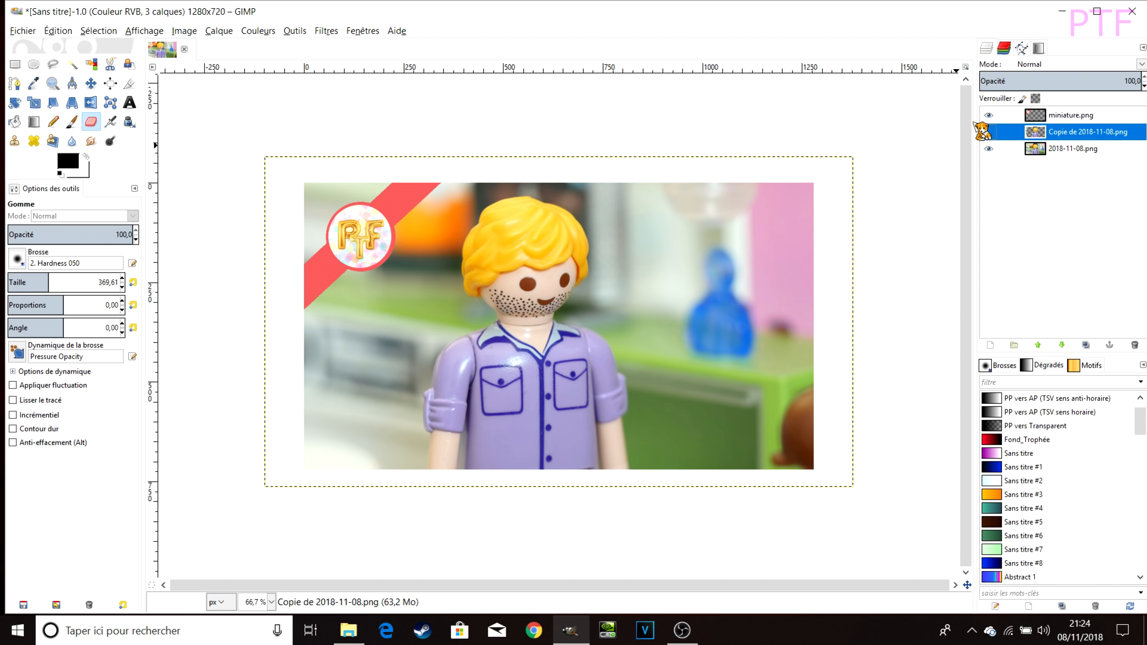
{"action": "left_click", "coordinate": [988, 132]}
{"action": "left_click", "coordinate": [989, 148]}
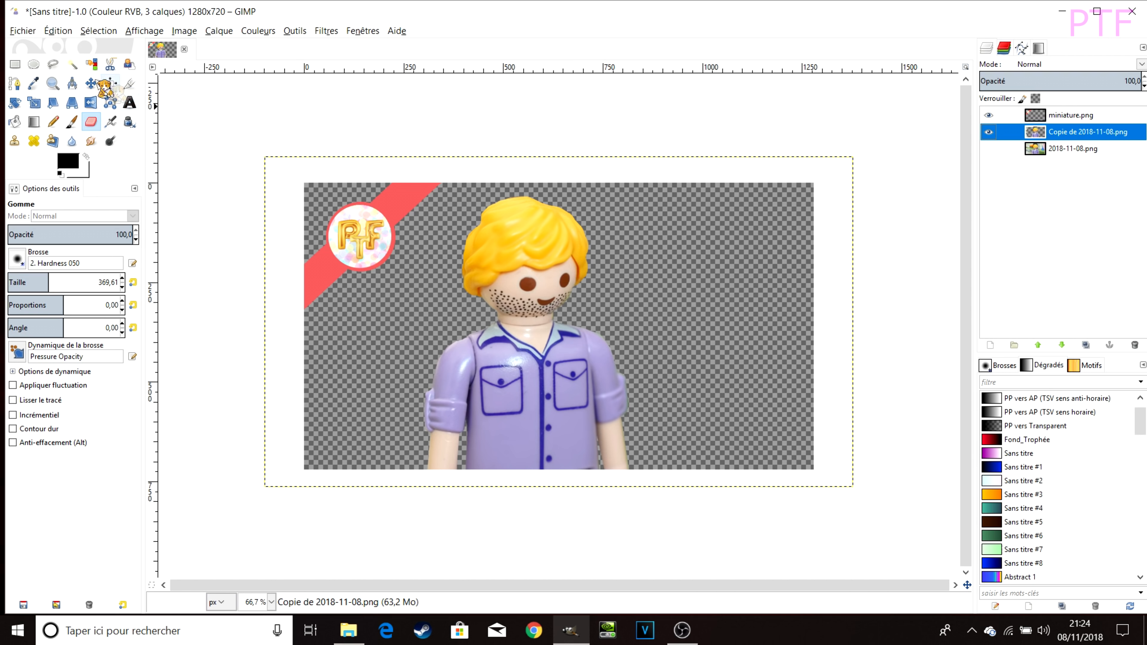
- Select the transparent area around the cut-out figure with Fuzzy Select, then invert the selection to the figure
{"action": "left_click", "coordinate": [72, 64]}
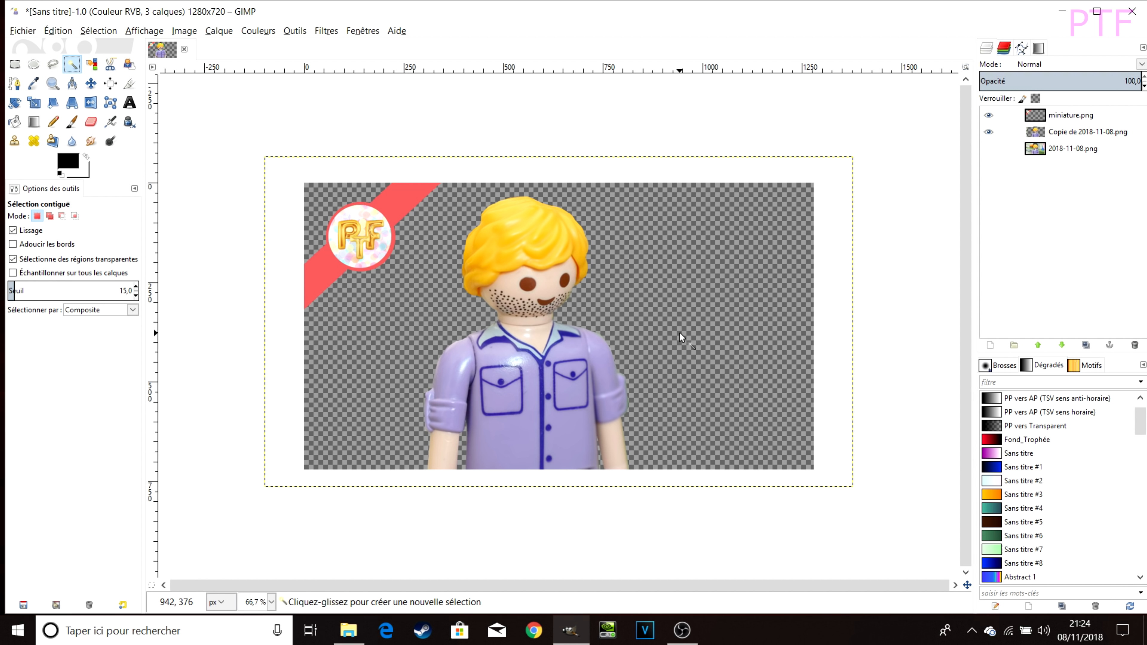
{"action": "left_click", "coordinate": [683, 339]}
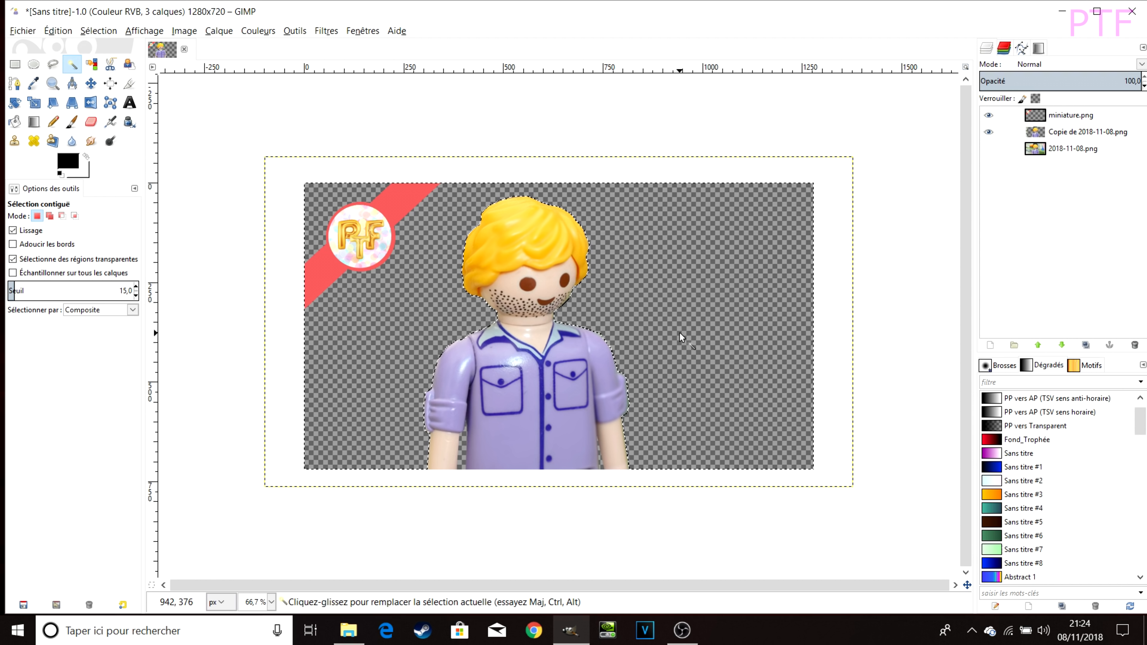
{"action": "right_click", "coordinate": [748, 323]}
{"action": "mouse_move", "coordinate": [783, 364]}
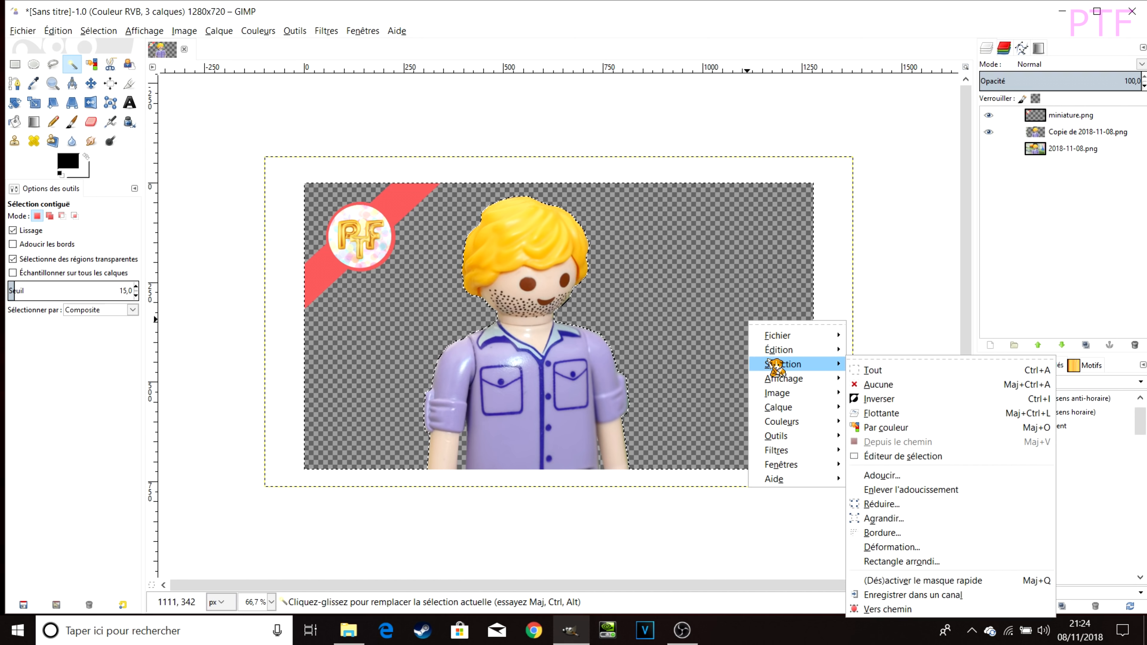
{"action": "left_click", "coordinate": [861, 399]}
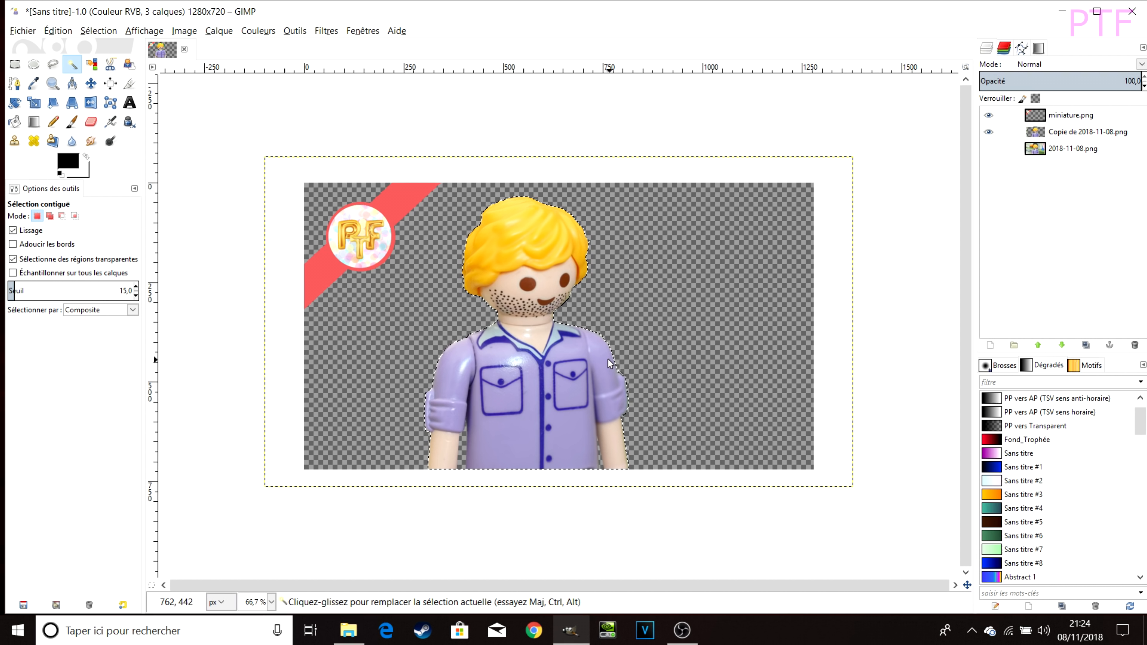
{"action": "right_click", "coordinate": [551, 265]}
{"action": "mouse_move", "coordinate": [623, 307]}
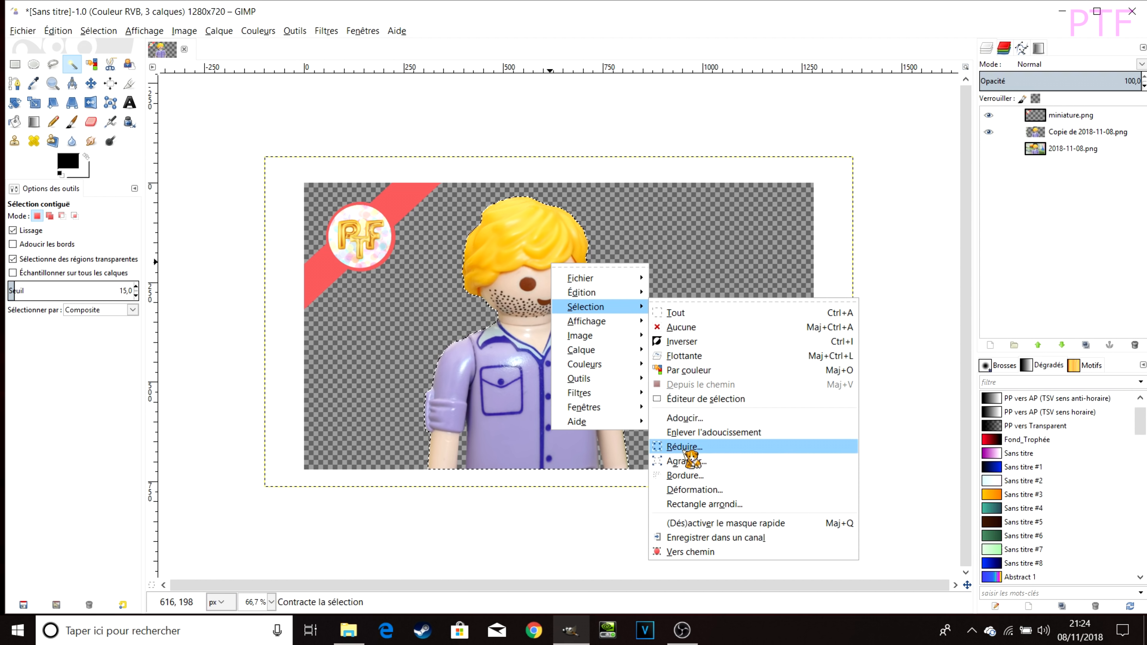
{"action": "left_click", "coordinate": [686, 461]}
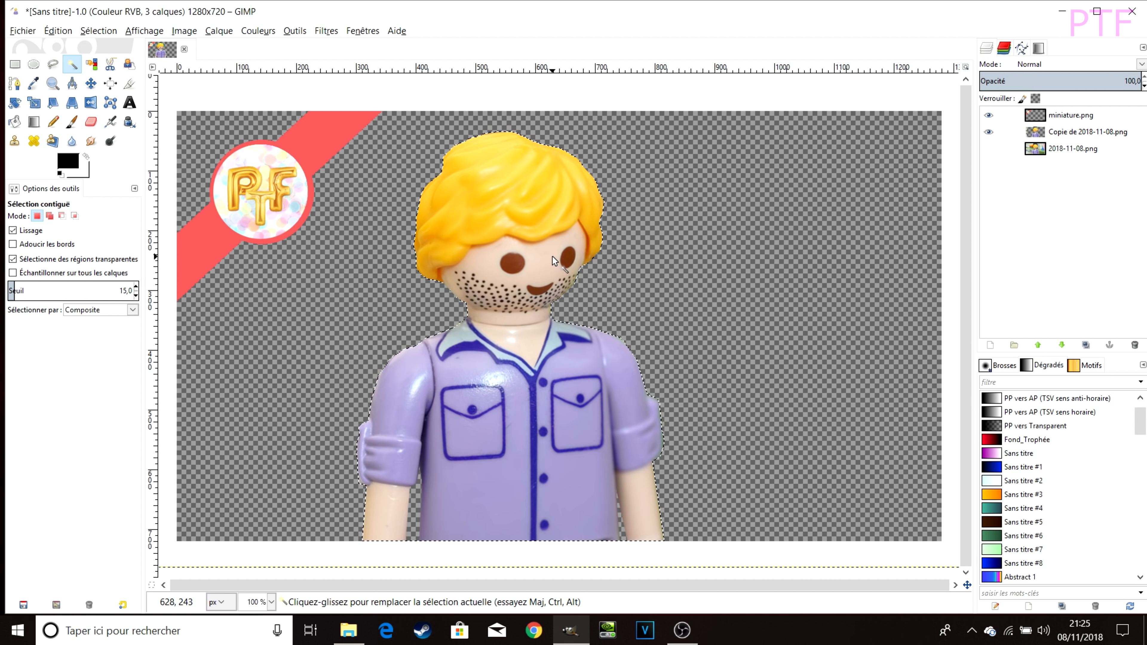
{"action": "scroll", "coordinate": [552, 256], "scroll_direction": "down", "scroll_amount": 1}
{"action": "scroll", "coordinate": [552, 256], "scroll_direction": "up", "scroll_amount": 1}
{"action": "scroll", "coordinate": [552, 257], "scroll_direction": "down", "scroll_amount": 1}
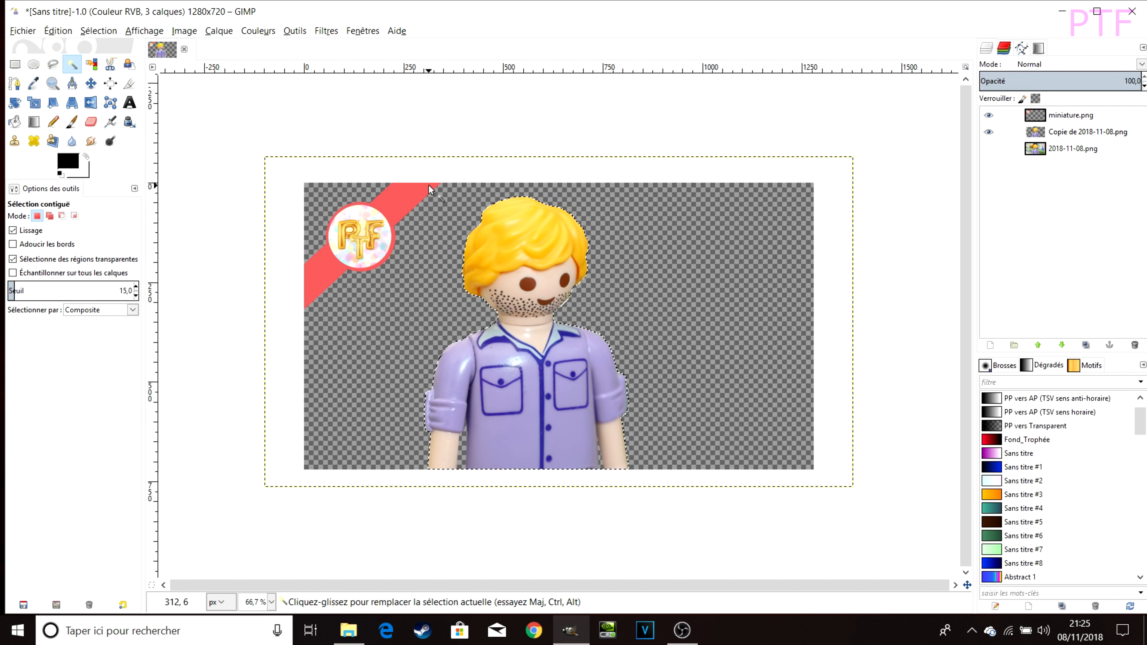
- Grow the figure selection outward to leave a margin around the cut-out
{"action": "right_click", "coordinate": [525, 276]}
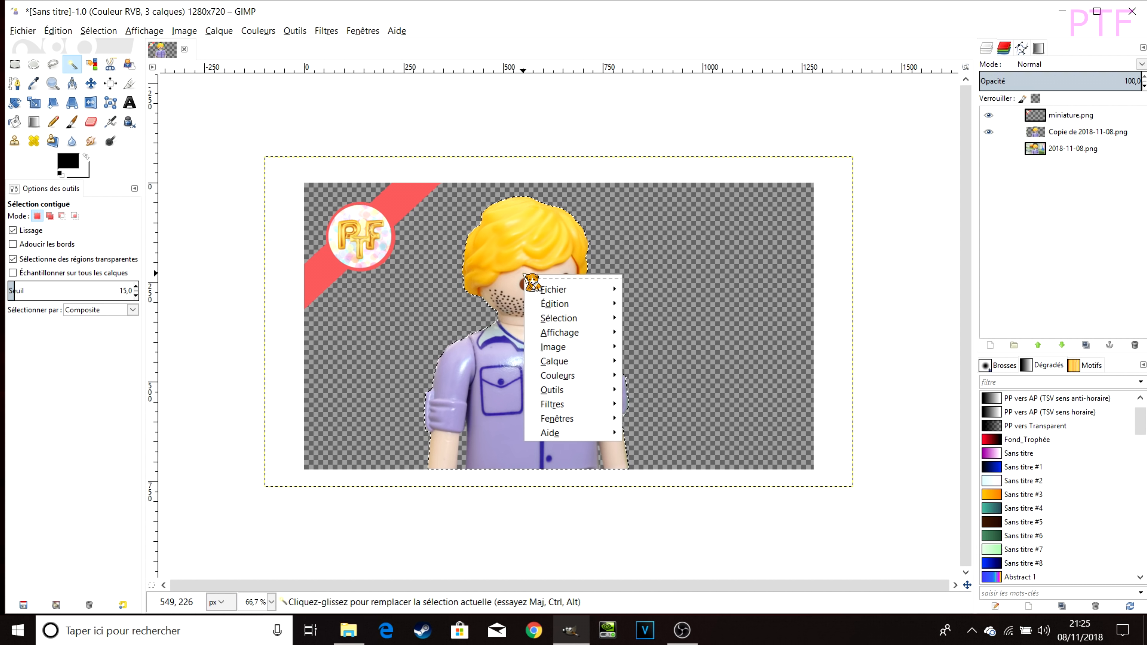
{"action": "mouse_move", "coordinate": [549, 318]}
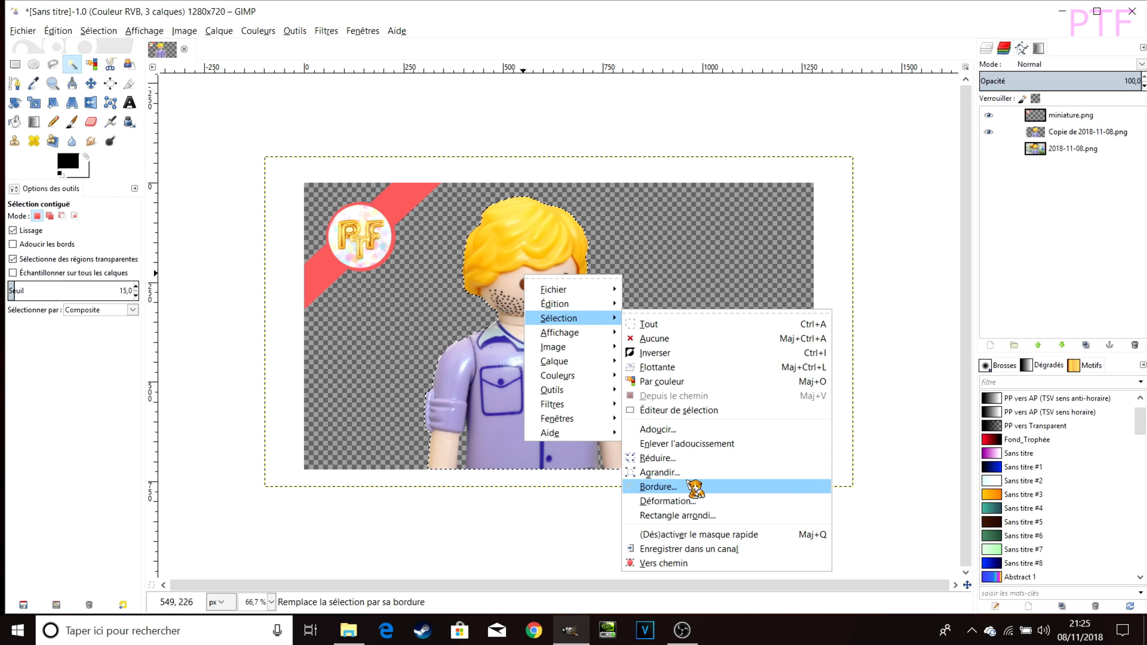
{"action": "left_click", "coordinate": [677, 472]}
{"action": "left_click", "coordinate": [679, 523]}
- Make white the foreground colour for Bucket Fill and add a transparent 1280-pixel-wide layer above the cut-out copy
{"action": "left_click", "coordinate": [15, 122]}
{"action": "left_click", "coordinate": [86, 156]}
{"action": "left_click", "coordinate": [990, 345]}
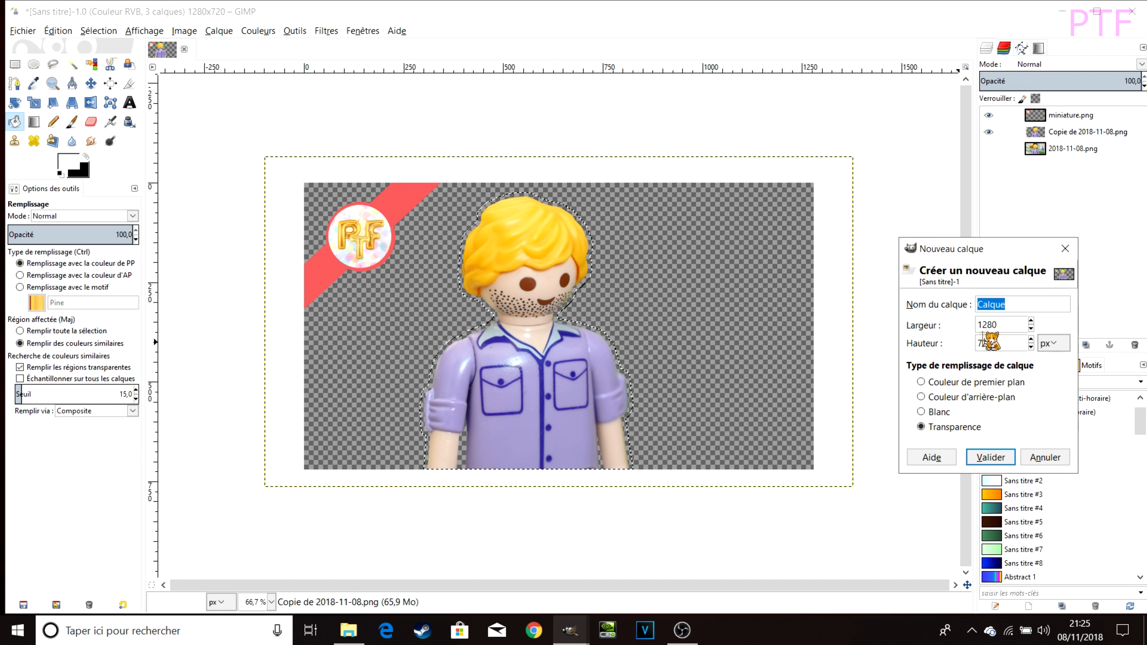
{"action": "left_click", "coordinate": [990, 458]}
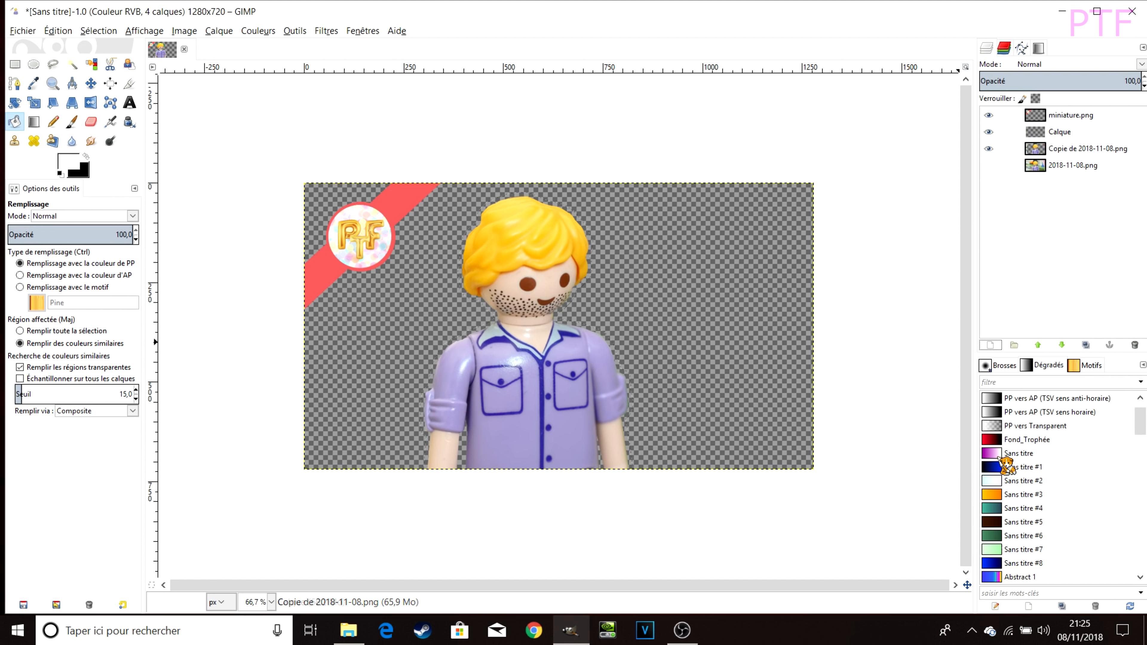
- Fill the enlarged figure selection with white (ffffff) on the new layer and place that layer beneath the cut-out copy
{"action": "left_click", "coordinate": [70, 162]}
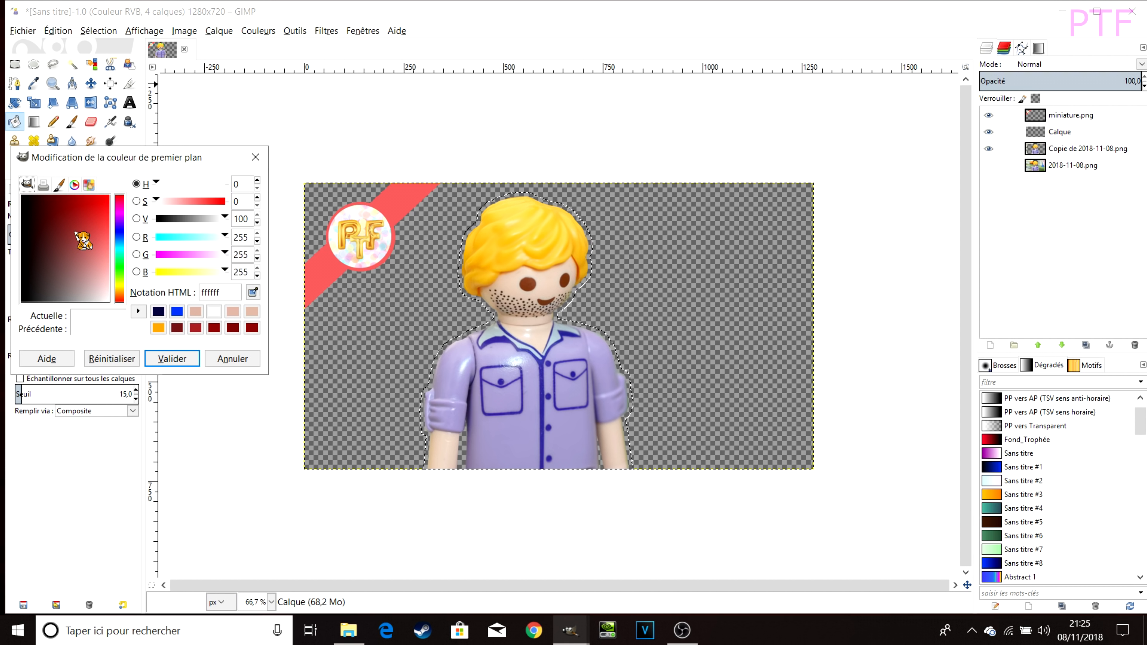
{"action": "left_click", "coordinate": [171, 359]}
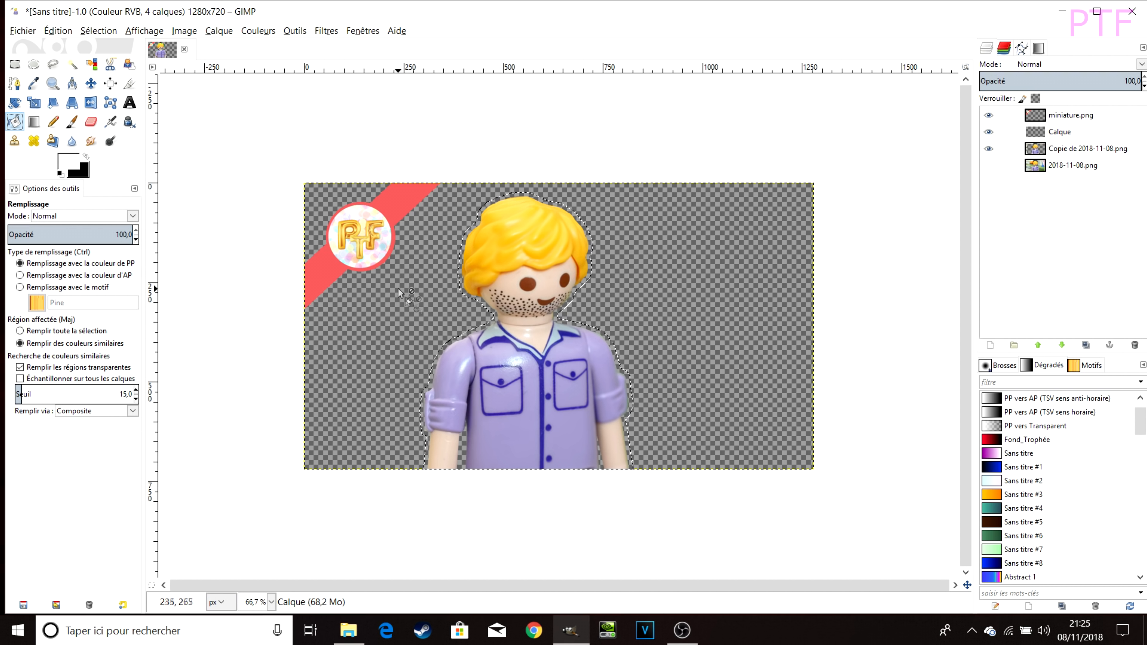
{"action": "left_click", "coordinate": [555, 388]}
{"action": "scroll", "coordinate": [509, 280], "scroll_direction": "up", "scroll_amount": 1}
{"action": "scroll", "coordinate": [509, 280], "scroll_direction": "down", "scroll_amount": 2}
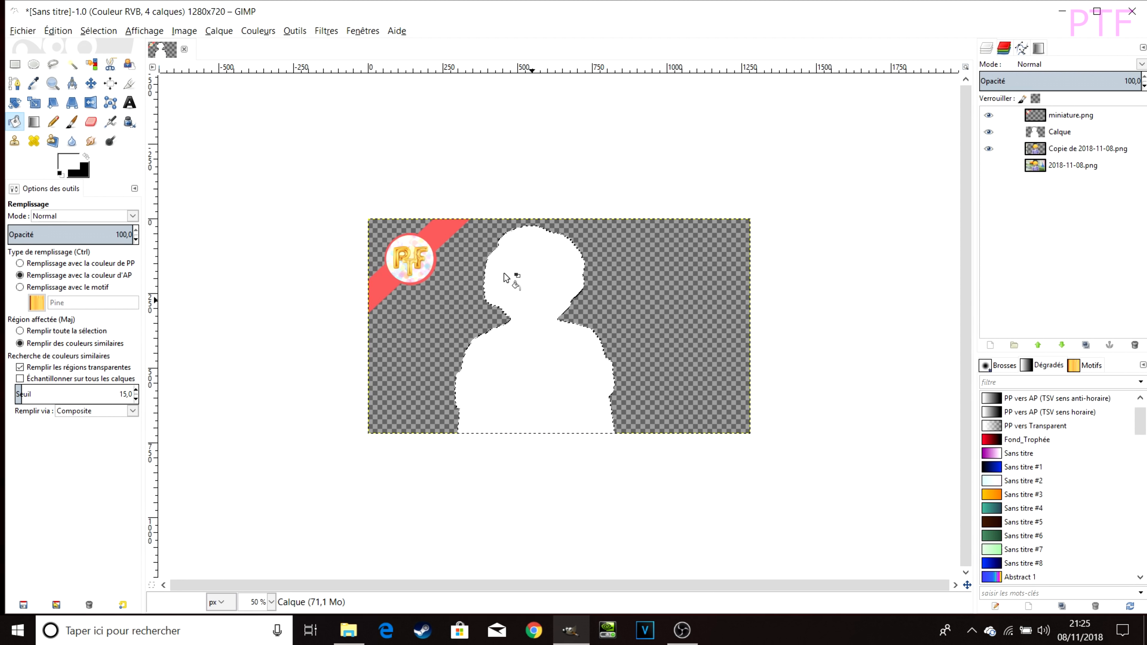
{"action": "scroll", "coordinate": [513, 289], "scroll_direction": "up", "scroll_amount": 2}
{"action": "left_click_drag", "start_coordinate": [1060, 132], "coordinate": [1059, 149]}
{"action": "scroll", "coordinate": [514, 441], "scroll_direction": "down", "scroll_amount": 2}
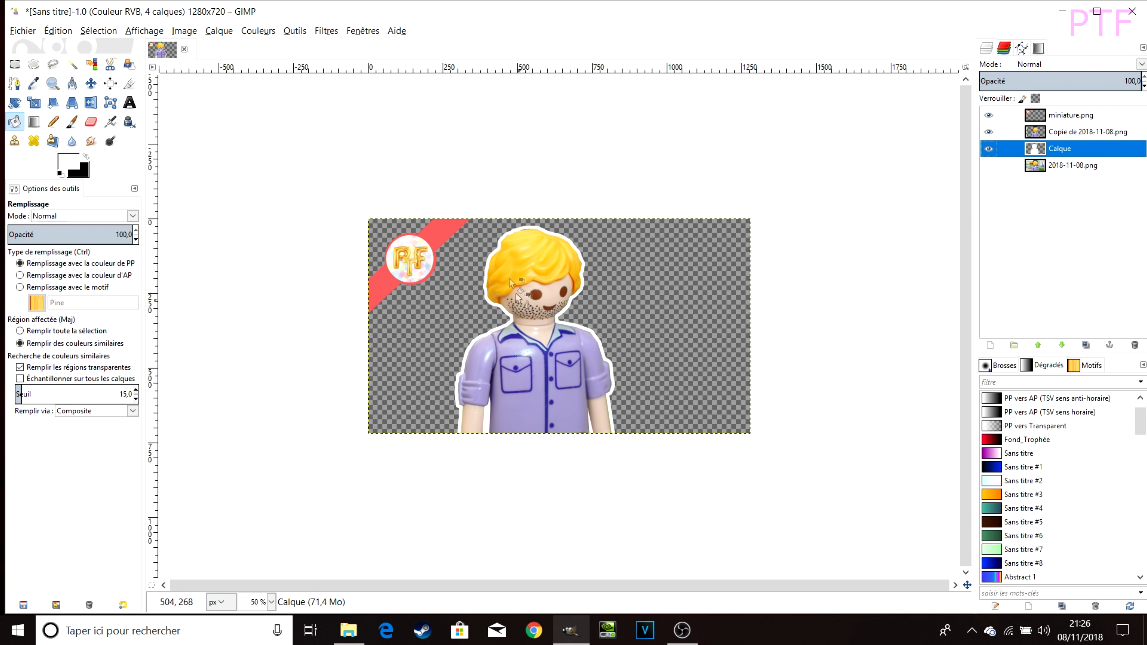
- Freehand-select a narrow strip in the white gap between the figure's left-hand arm and torso, and clear the selection
{"action": "scroll", "coordinate": [546, 317], "scroll_direction": "up", "scroll_amount": 5}
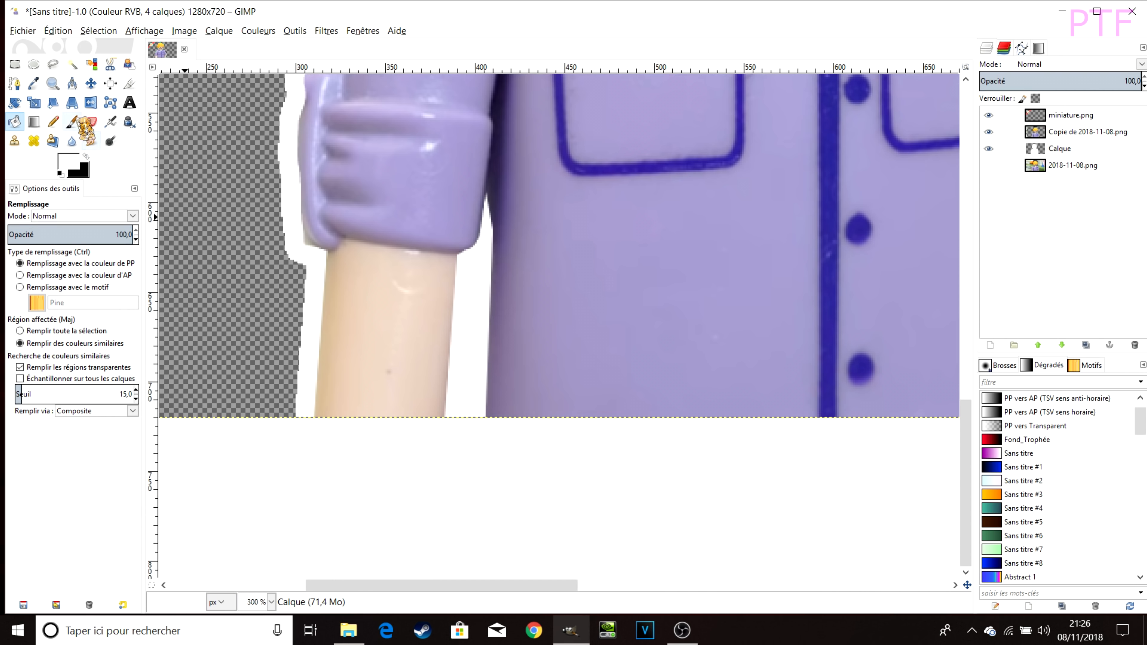
{"action": "left_click", "coordinate": [53, 64]}
{"action": "left_click", "coordinate": [469, 295]}
{"action": "left_click", "coordinate": [460, 440]}
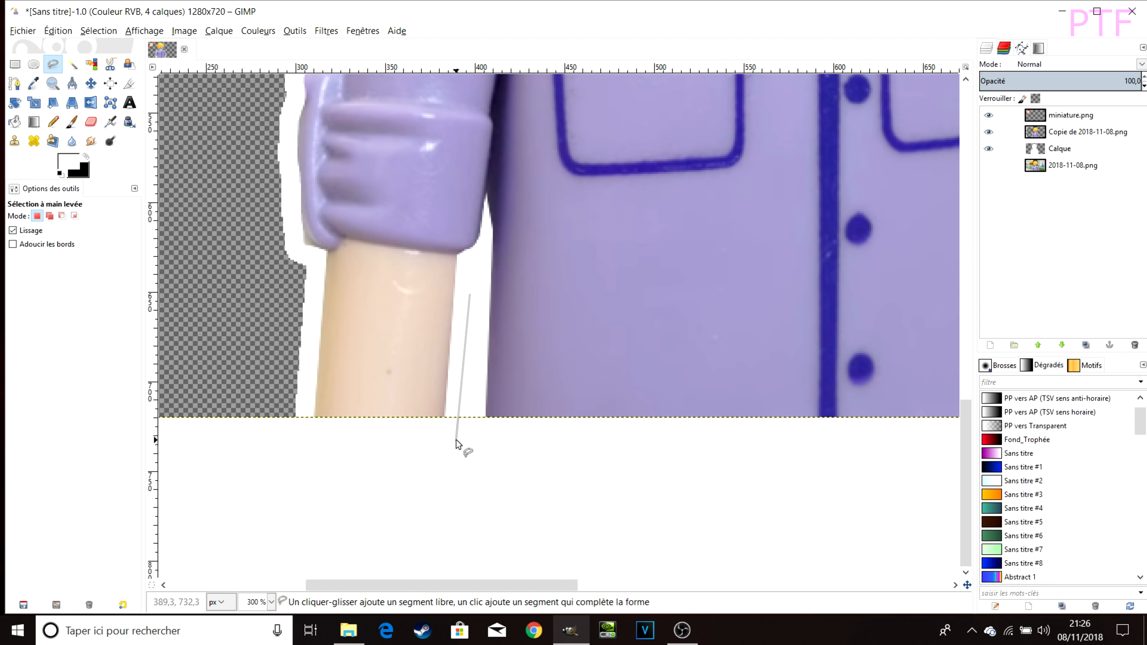
{"action": "left_click", "coordinate": [469, 433]}
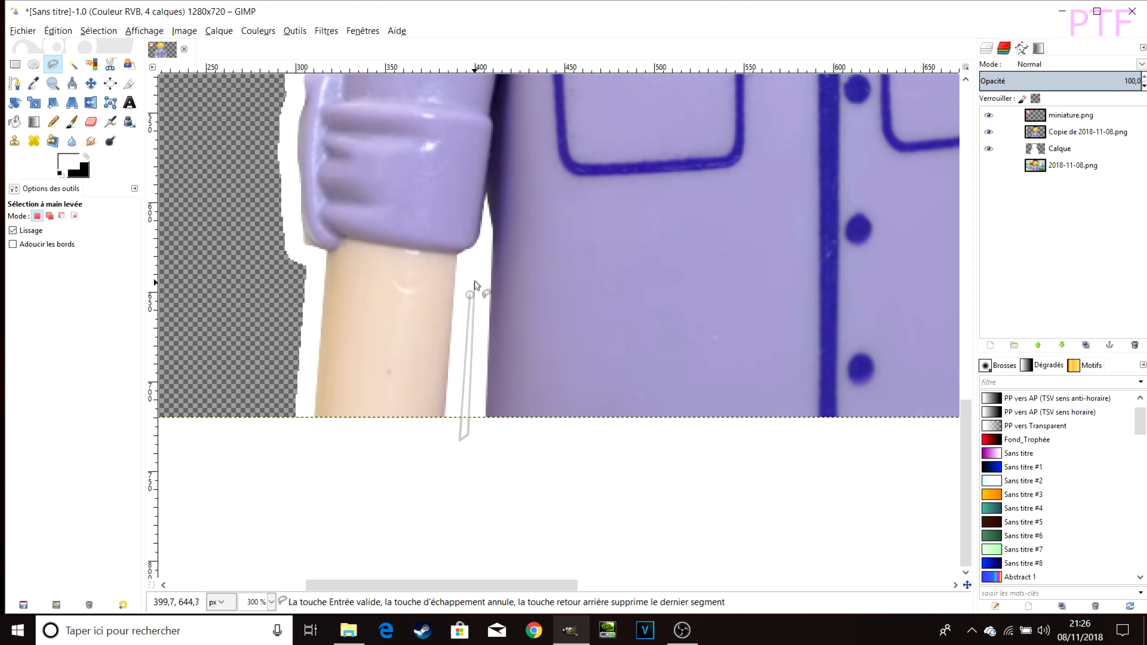
{"action": "key", "text": "Return"}
{"action": "key", "text": "1"}
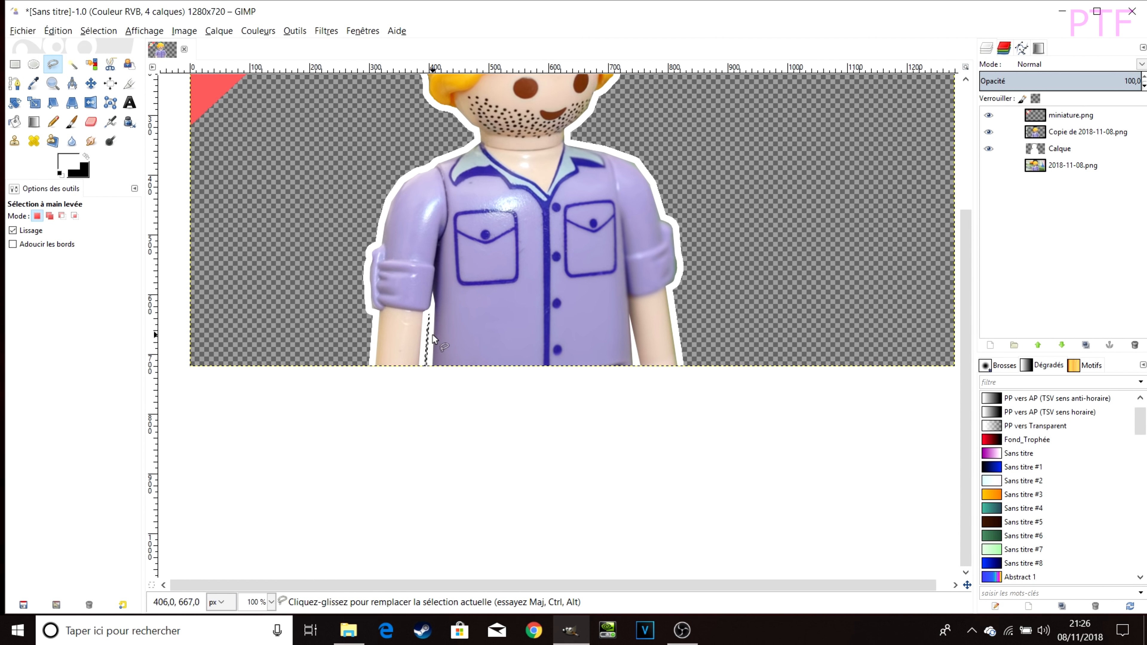
{"action": "left_click", "coordinate": [108, 30]}
{"action": "left_click", "coordinate": [111, 65]}
- Show the original photo layer behind the white-outlined figure
{"action": "scroll", "coordinate": [492, 284], "scroll_direction": "down", "scroll_amount": 2}
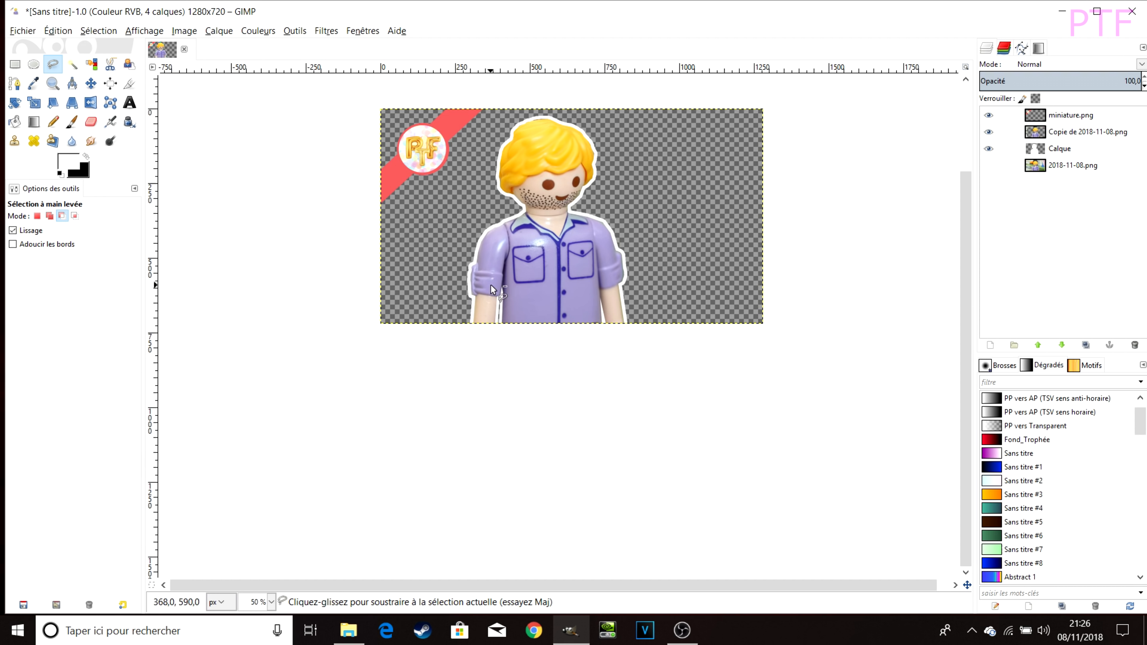
{"action": "scroll", "coordinate": [479, 346], "scroll_direction": "up", "scroll_amount": 3}
{"action": "scroll", "coordinate": [479, 346], "scroll_direction": "down", "scroll_amount": 2}
{"action": "scroll", "coordinate": [557, 220], "scroll_direction": "up", "scroll_amount": 1}
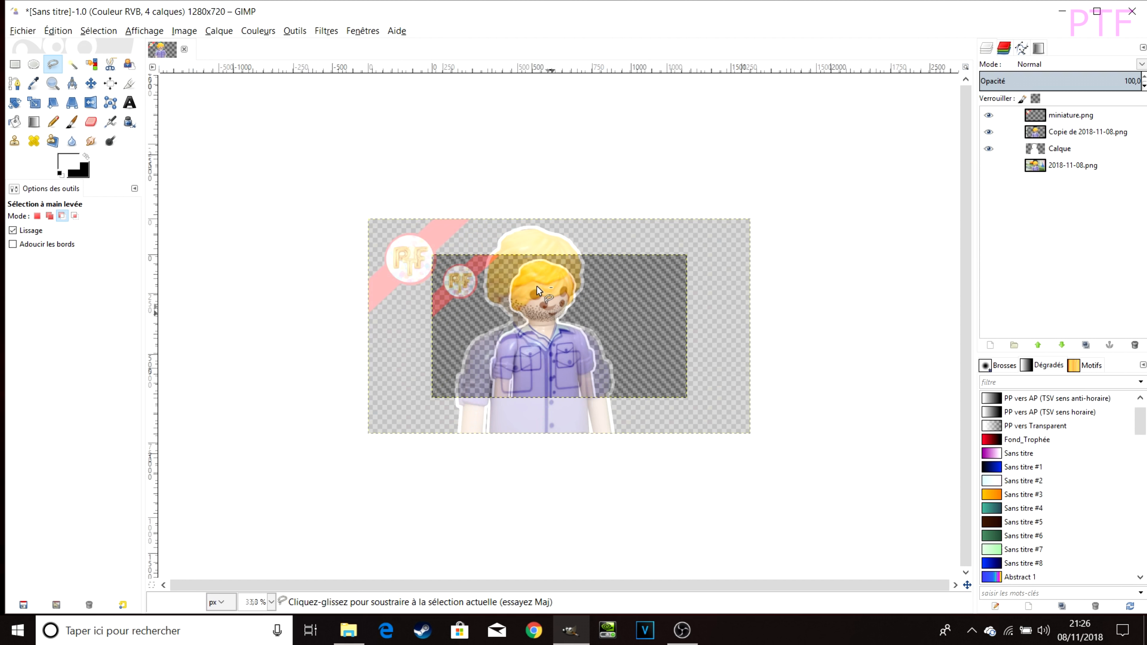
{"action": "scroll", "coordinate": [557, 220], "scroll_direction": "down", "scroll_amount": 1}
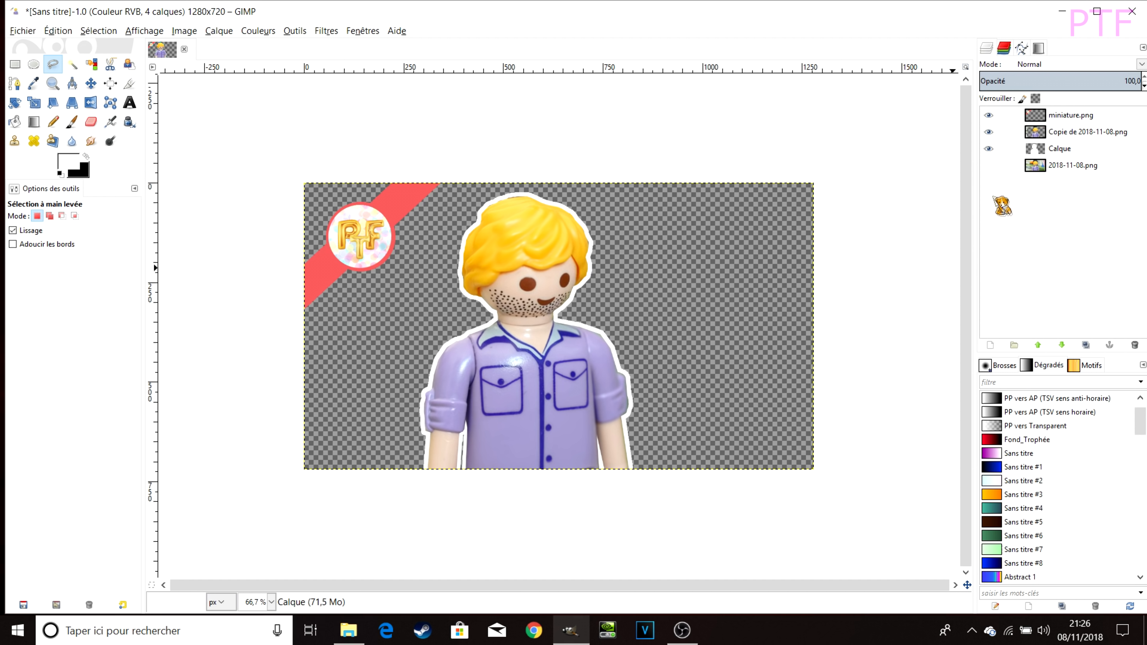
{"action": "left_click", "coordinate": [989, 165]}
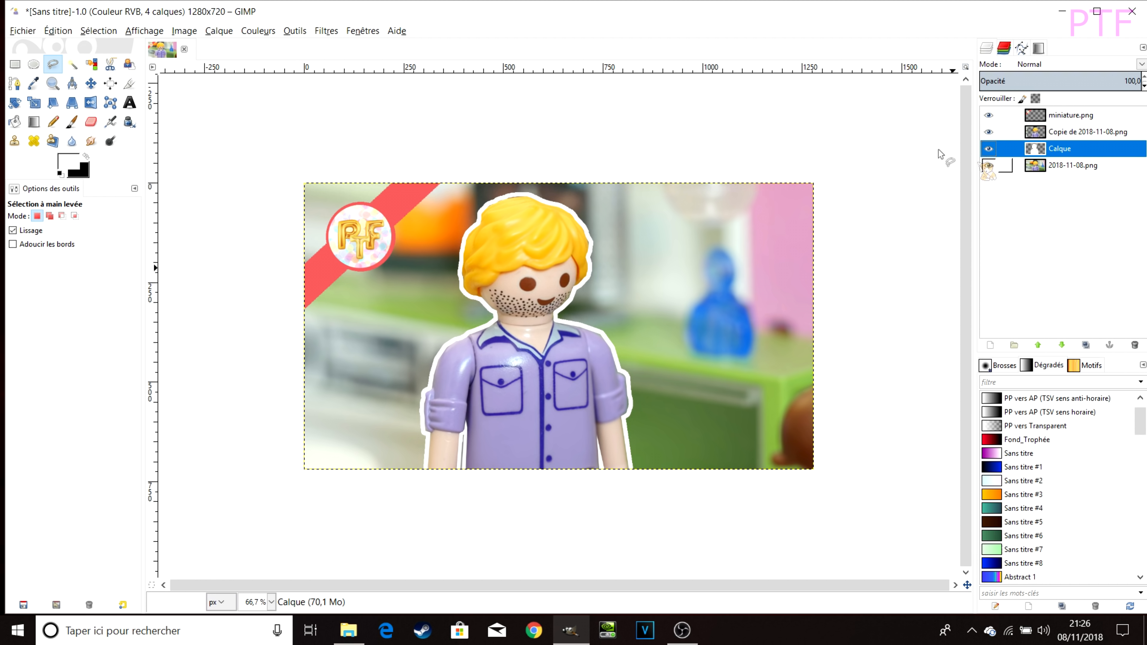
- Choose the Airbrush on the cut-out copy layer and sample the skin tone just above the mouth as foreground colour
{"action": "left_click", "coordinate": [1088, 132]}
{"action": "scroll", "coordinate": [545, 302], "scroll_direction": "up", "scroll_amount": 7}
{"action": "left_click", "coordinate": [110, 121]}
{"action": "left_click", "coordinate": [68, 162]}
{"action": "left_click", "coordinate": [253, 293]}
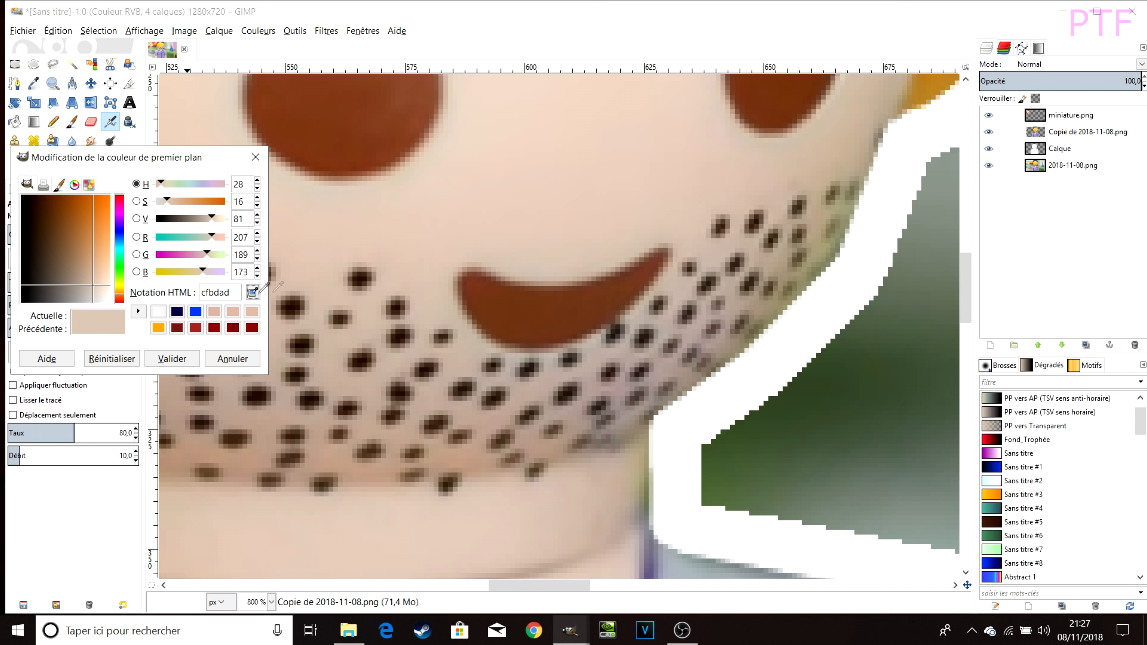
{"action": "left_click", "coordinate": [517, 246]}
{"action": "left_click", "coordinate": [173, 359]}
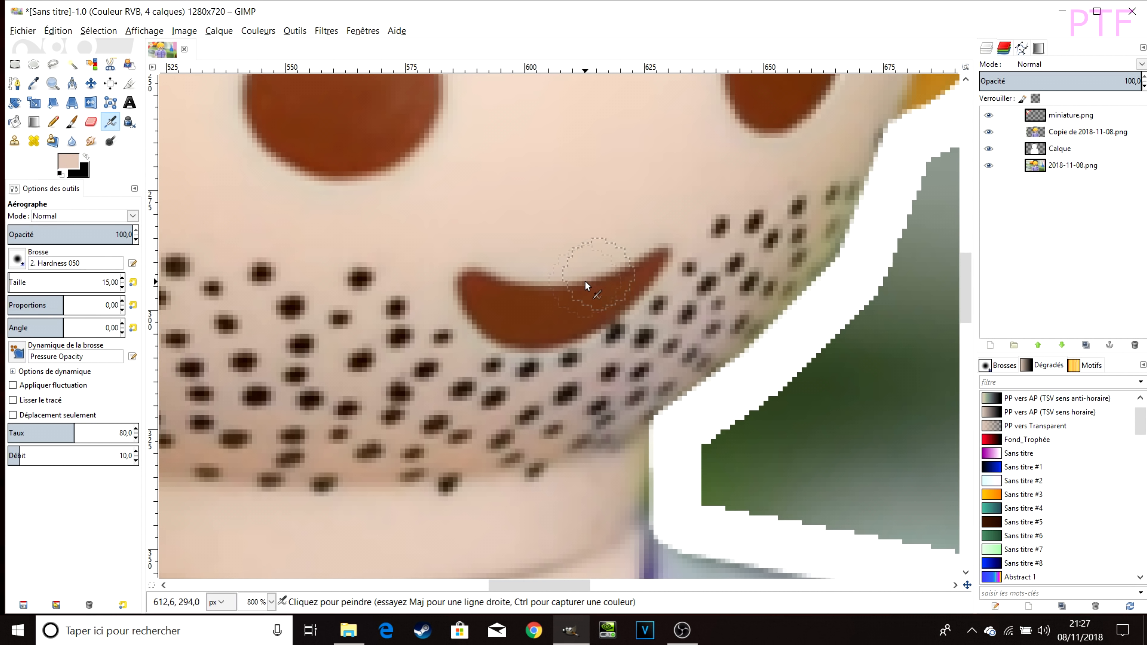
- Airbrush skin tone over the figure's brown mouth to cover it, resampling nearby skin colours
{"action": "scroll", "coordinate": [585, 281], "scroll_direction": "up", "scroll_amount": 2}
{"action": "mouse_move", "coordinate": [463, 290]}
{"action": "left_mouse_down"}
{"action": "mouse_move", "coordinate": [510, 267]}
{"action": "mouse_move", "coordinate": [592, 293]}
{"action": "mouse_move", "coordinate": [677, 271]}
{"action": "mouse_move", "coordinate": [681, 302]}
{"action": "mouse_move", "coordinate": [738, 241]}
{"action": "mouse_move", "coordinate": [611, 308]}
{"action": "mouse_move", "coordinate": [613, 337]}
{"action": "mouse_move", "coordinate": [594, 352]}
{"action": "mouse_move", "coordinate": [581, 340]}
{"action": "mouse_move", "coordinate": [511, 348]}
{"action": "mouse_move", "coordinate": [495, 318]}
{"action": "mouse_move", "coordinate": [464, 311]}
{"action": "mouse_move", "coordinate": [470, 280]}
{"action": "mouse_move", "coordinate": [497, 299]}
{"action": "mouse_move", "coordinate": [520, 337]}
{"action": "mouse_move", "coordinate": [512, 340]}
{"action": "mouse_move", "coordinate": [670, 340]}
{"action": "mouse_move", "coordinate": [722, 283]}
{"action": "mouse_move", "coordinate": [738, 241]}
{"action": "mouse_move", "coordinate": [765, 236]}
{"action": "mouse_move", "coordinate": [752, 256]}
{"action": "mouse_move", "coordinate": [751, 228]}
{"action": "mouse_move", "coordinate": [733, 259]}
{"action": "left_mouse_up"}
{"action": "left_click", "coordinate": [750, 231], "text": "ctrl"}
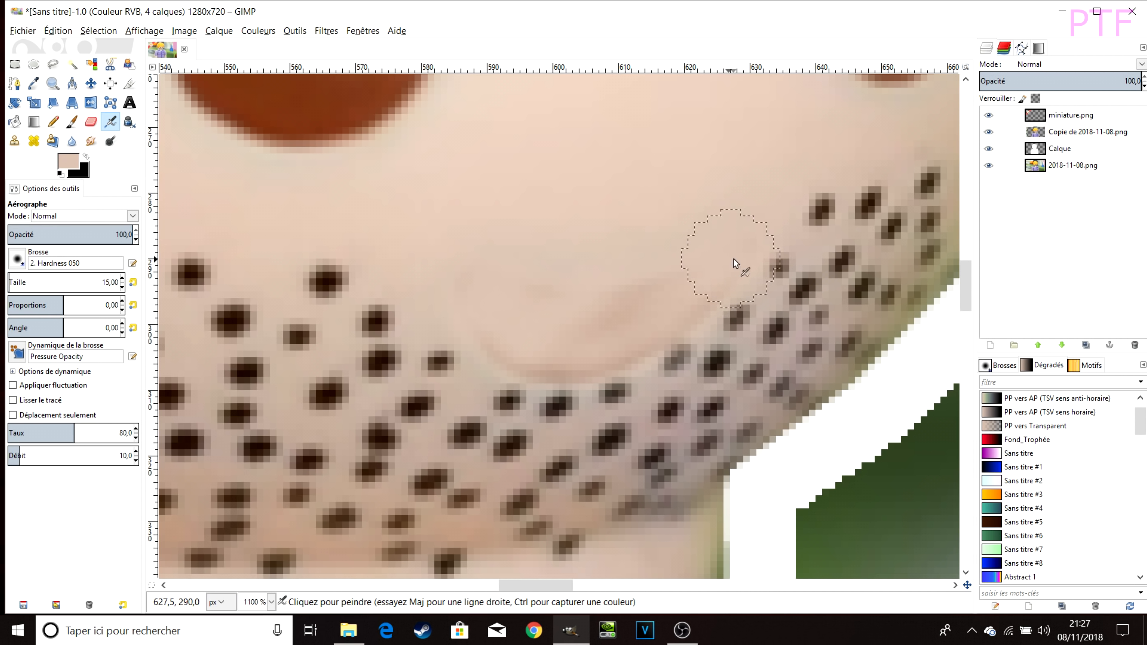
{"action": "scroll", "coordinate": [733, 258], "scroll_direction": "down", "scroll_amount": 2}
{"action": "scroll", "coordinate": [675, 246], "scroll_direction": "down", "scroll_amount": 1}
{"action": "left_click", "coordinate": [675, 246], "text": "ctrl"}
{"action": "scroll", "coordinate": [753, 237], "scroll_direction": "up", "scroll_amount": 3}
- Switch to the Smudge tool and set its brush size to 25 for blending the covered mouth area
{"action": "left_click", "coordinate": [90, 141]}
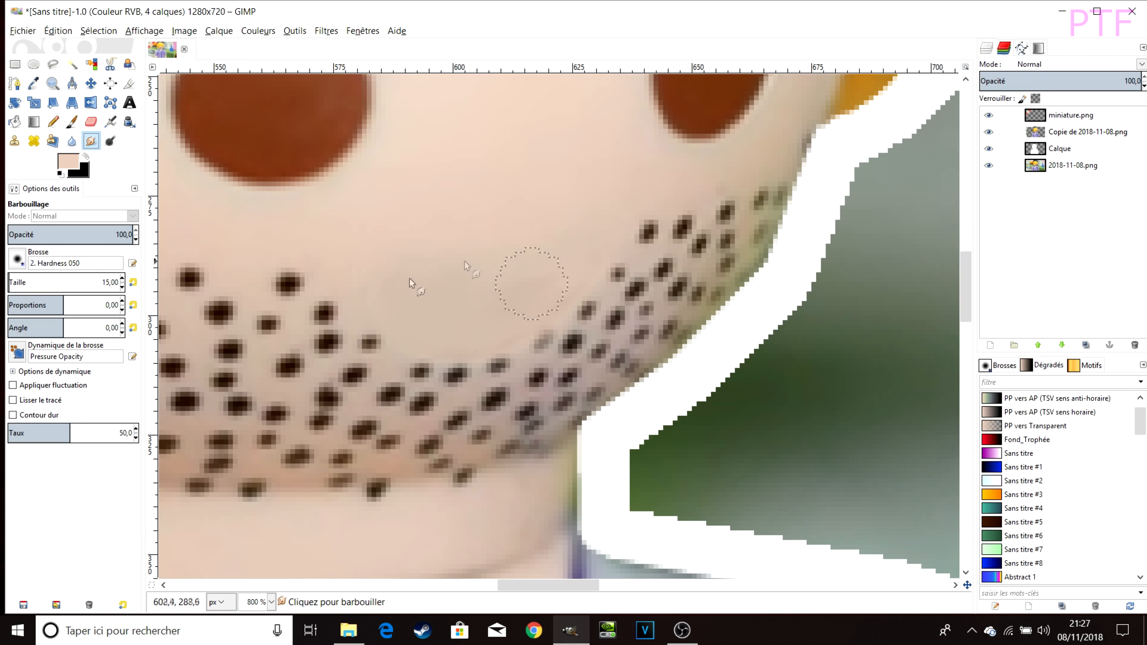
{"action": "left_click_drag", "start_coordinate": [120, 283], "coordinate": [94, 283]}
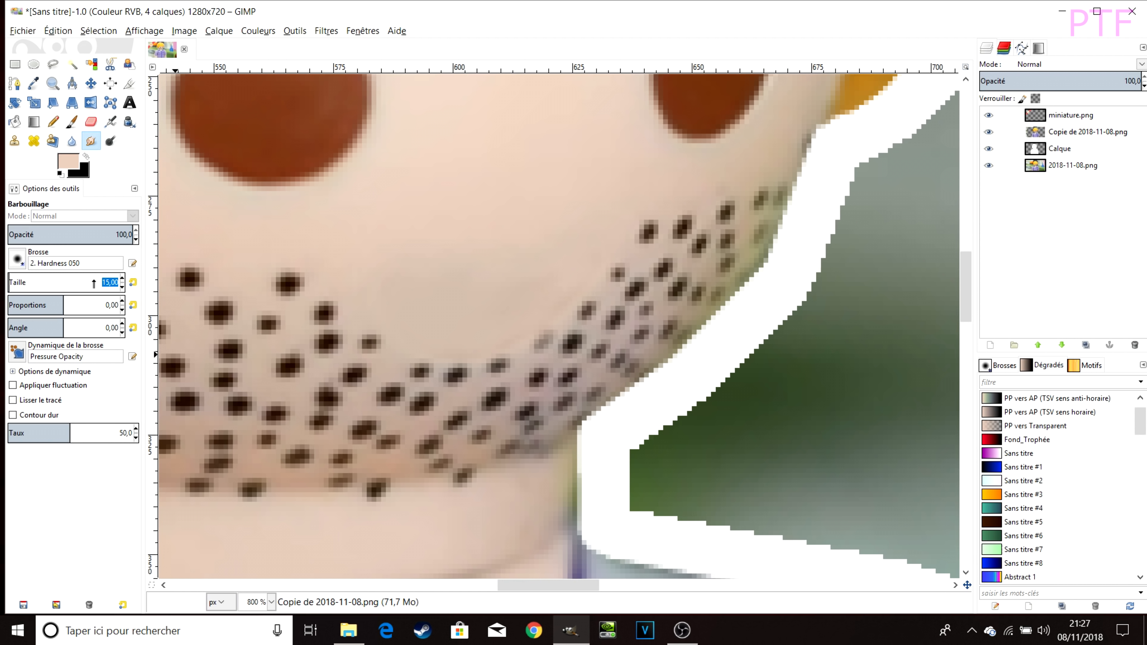
{"action": "type", "text": "25"}
{"action": "key", "text": "Return"}
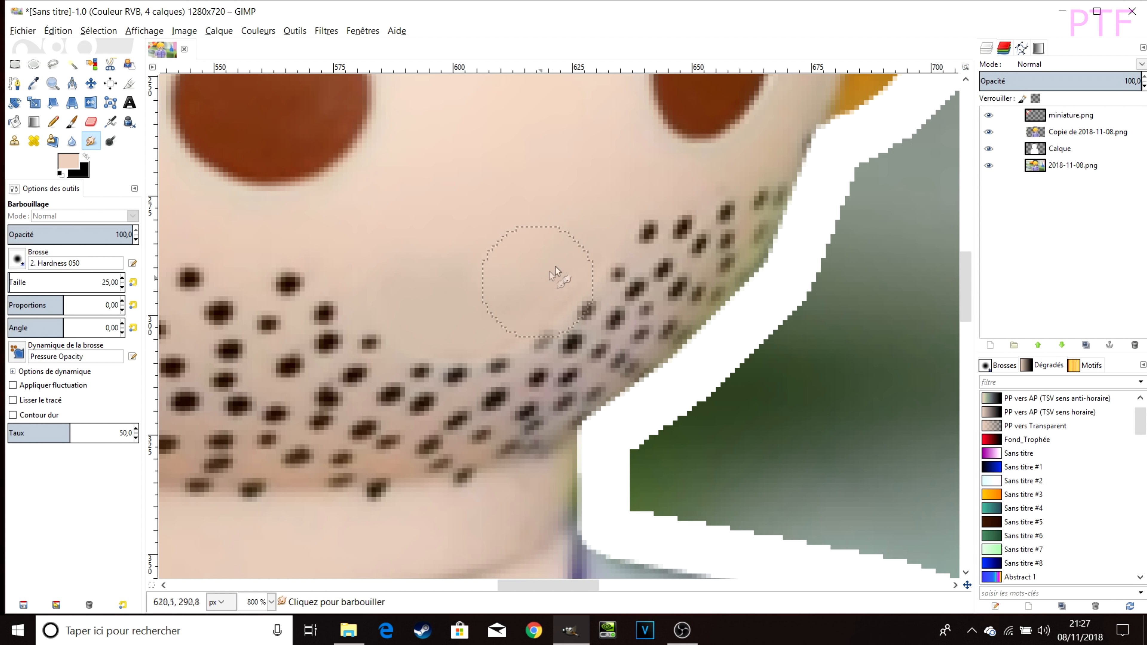